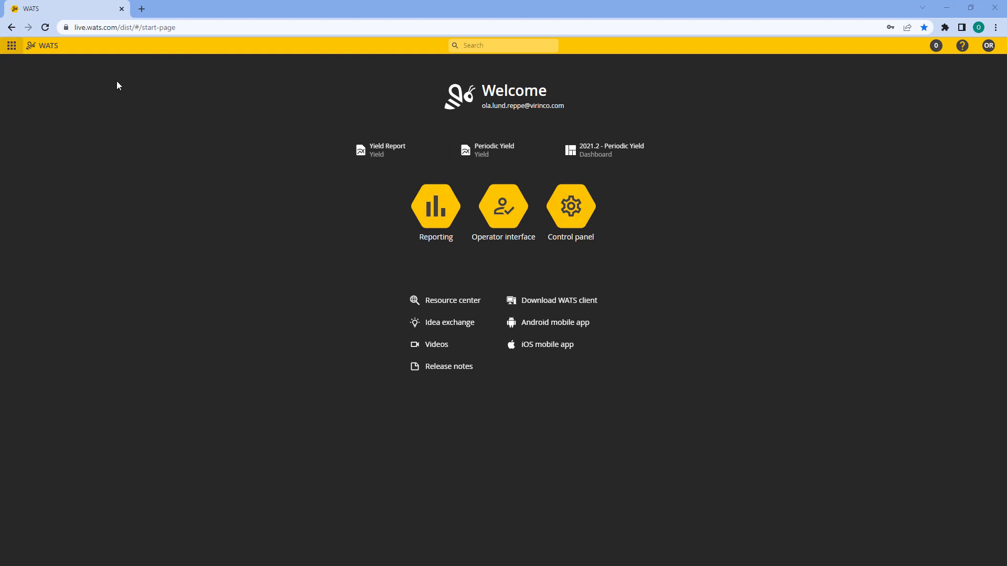
Open the WATS API Swagger documentation from the help menu and expand the App operations group
left_click(964, 50)
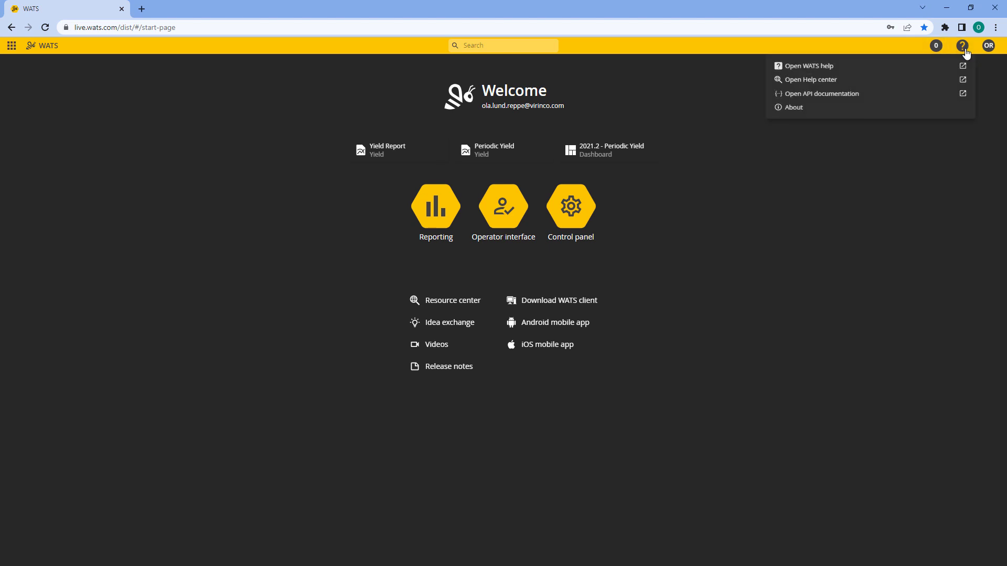
left_click(832, 96)
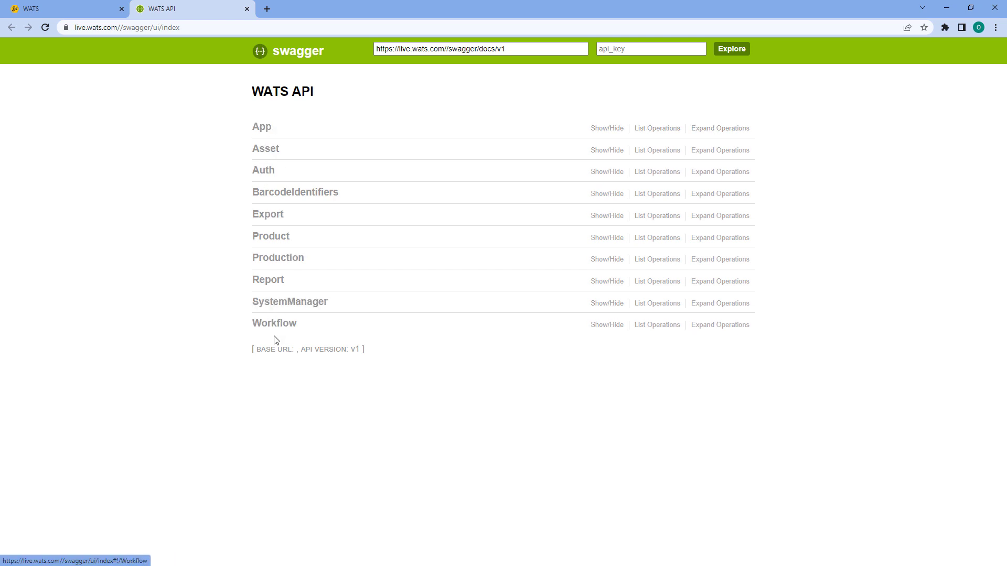
left_click(262, 128)
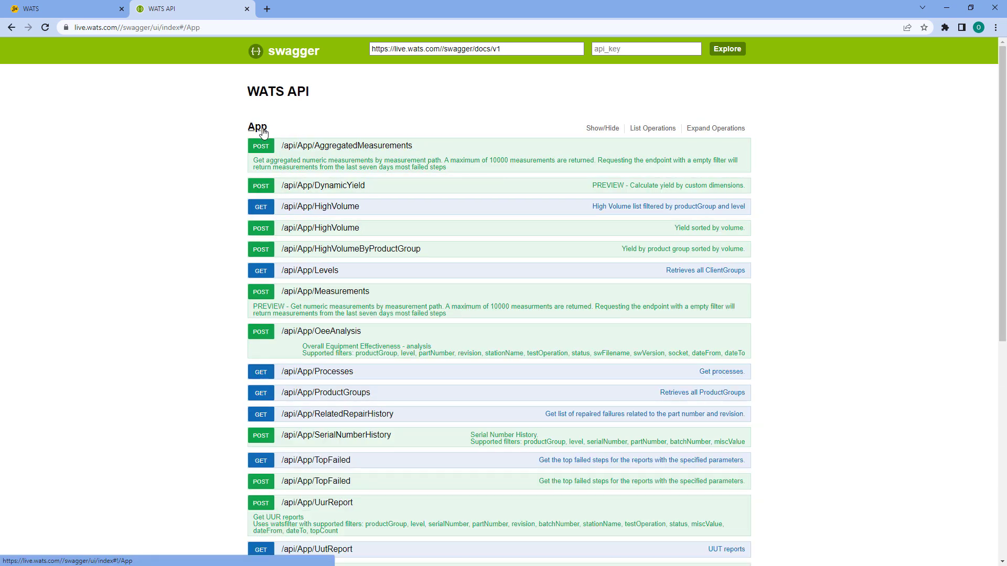
scroll(418, 369, "down", 4)
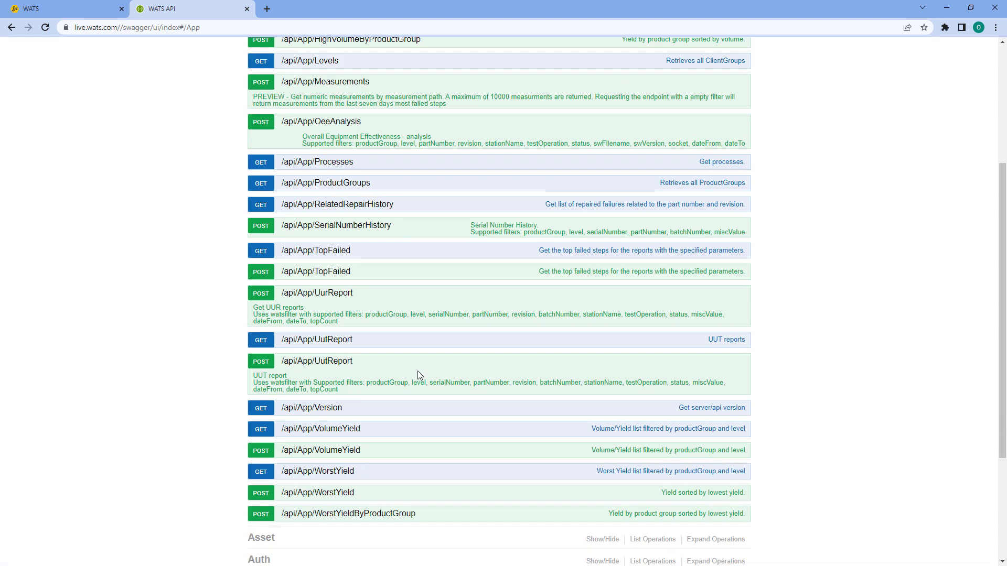
scroll(405, 266, "up", 4)
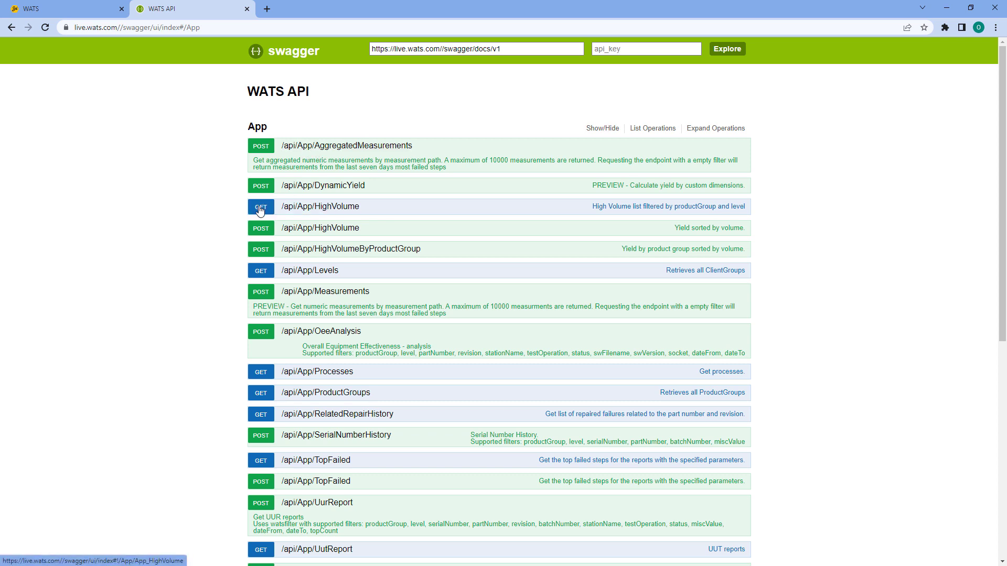
Expand the GET /api/App/HighVolume operation to show its parameters
left_click(335, 210)
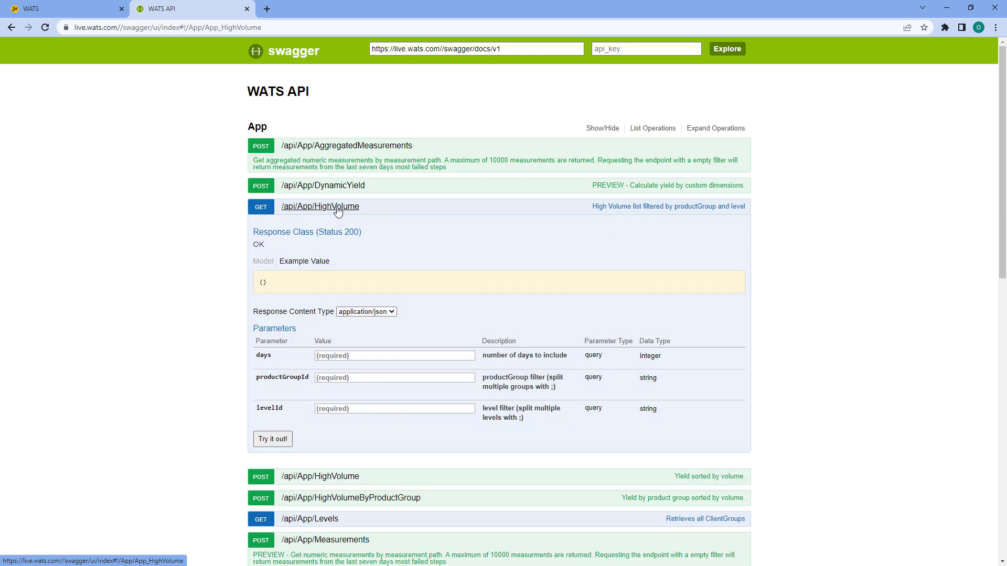
scroll(459, 248, "down", 4)
scroll(468, 83, "up", 4)
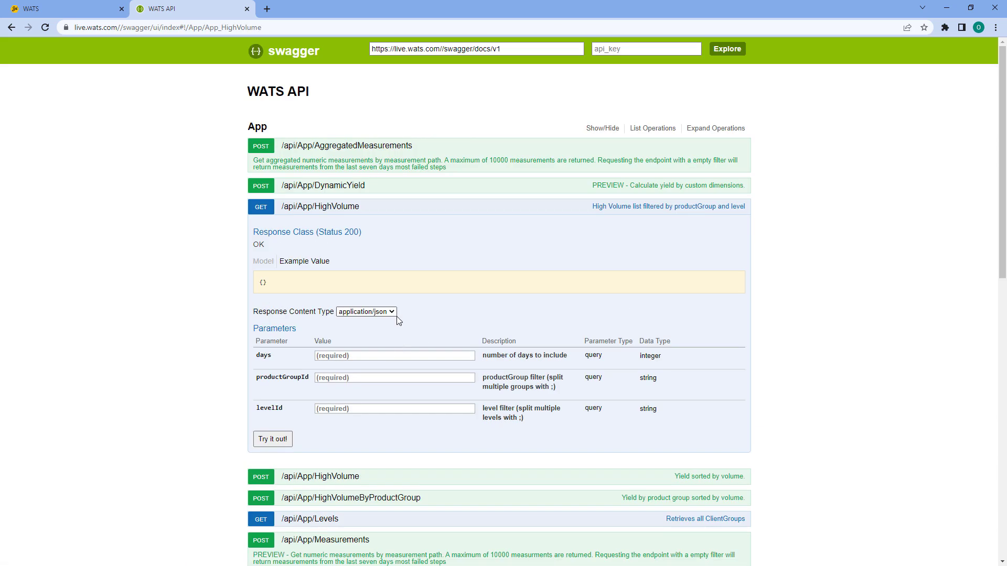
Run HighVolume with days 7, productGroupId % and levelId %, getting a 200 response
left_click(366, 356)
type("7")
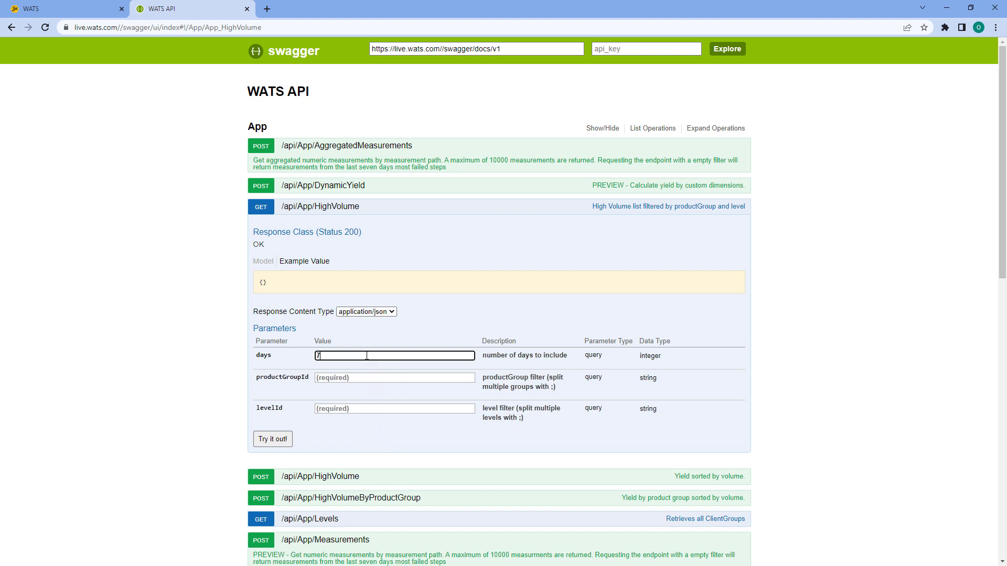
key("Tab")
type("%")
key("Tab")
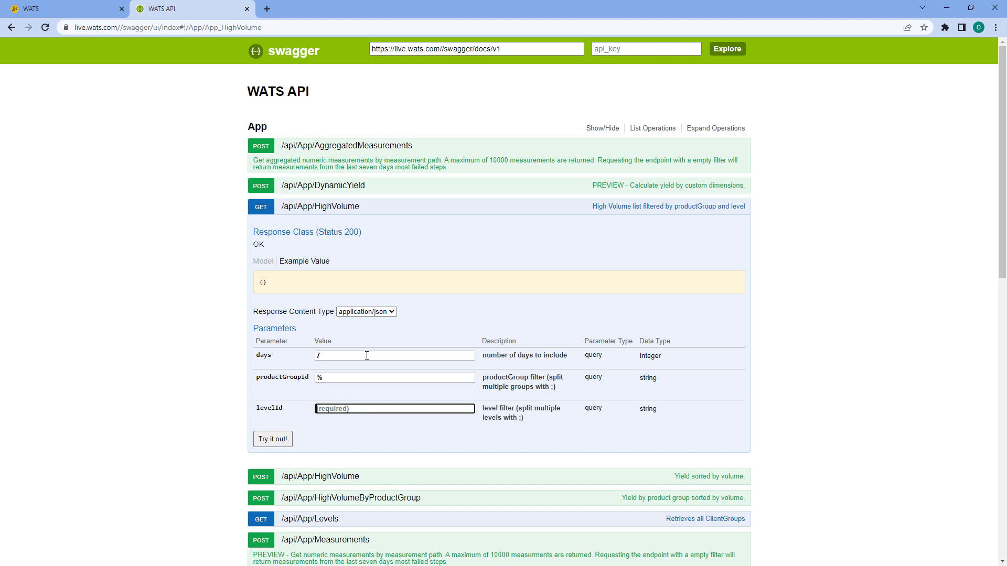
type("%")
key("Tab")
left_click(273, 441)
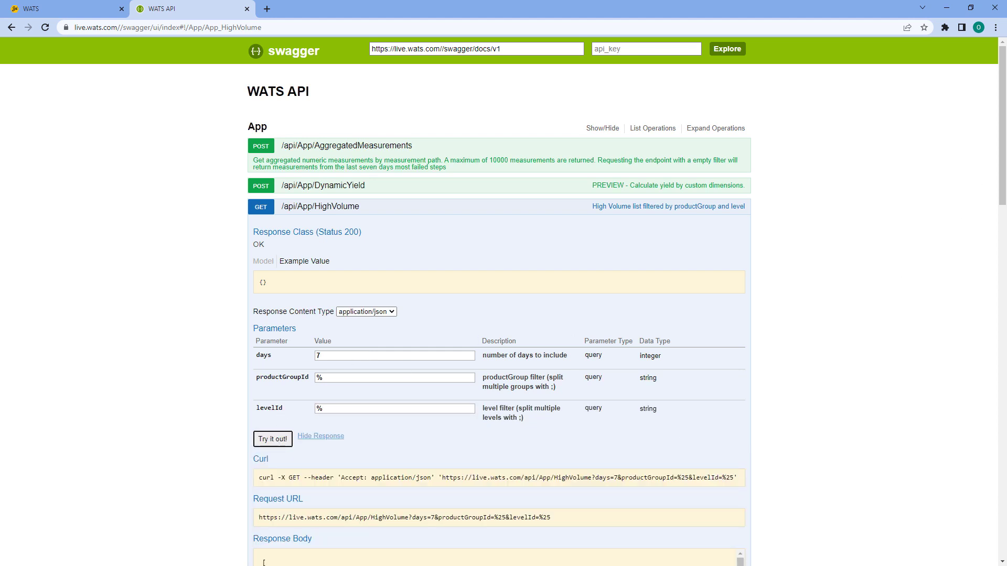
scroll(677, 252, "down", 5)
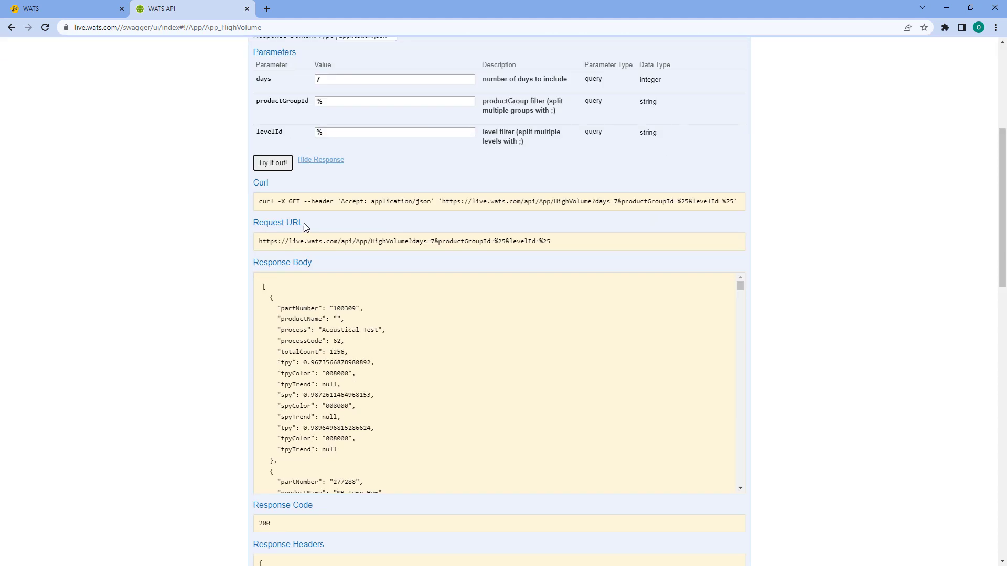
Select the full HighVolume Request URL for copying, then switch to Power BI Desktop
left_click_drag(259, 242, 573, 247)
left_click_drag(310, 242, 343, 241)
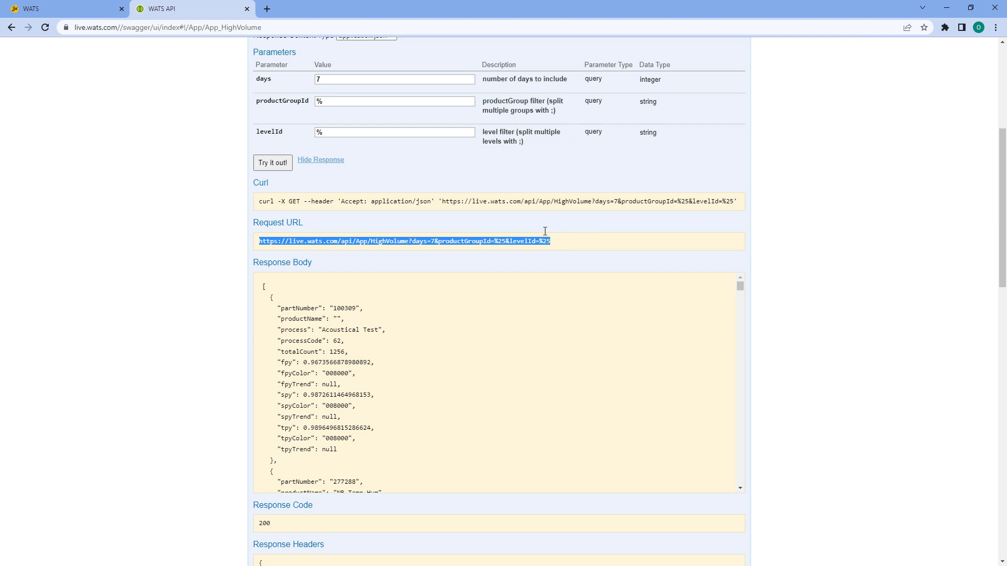
left_click_drag(1001, 234, 1002, 269)
left_click_drag(739, 172, 740, 171)
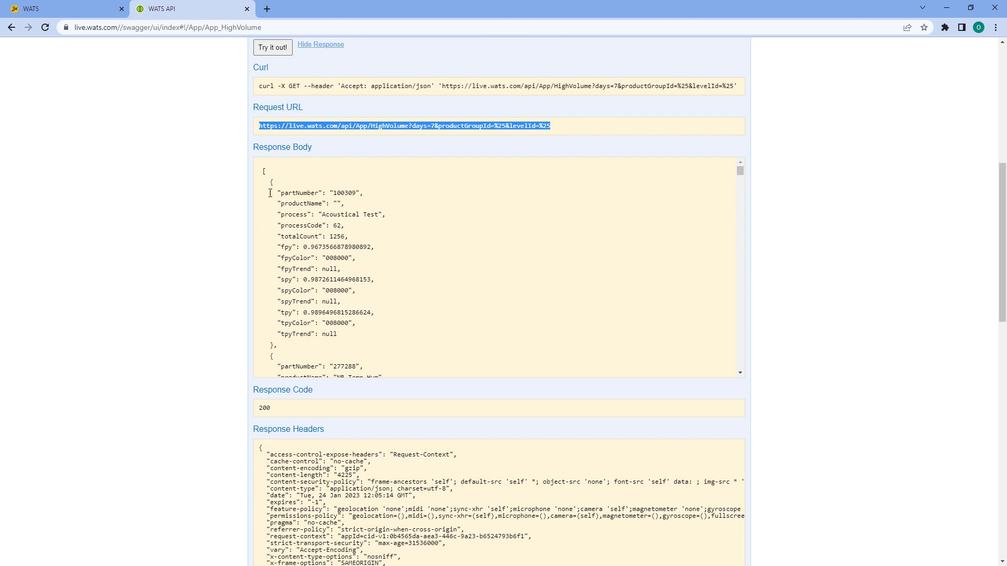
left_click(345, 192)
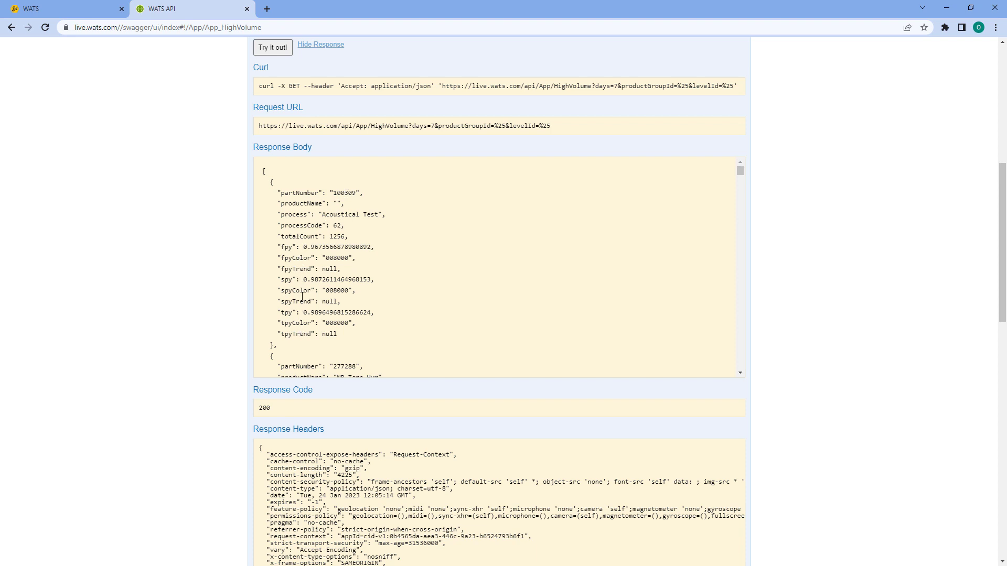
left_click_drag(740, 171, 741, 175)
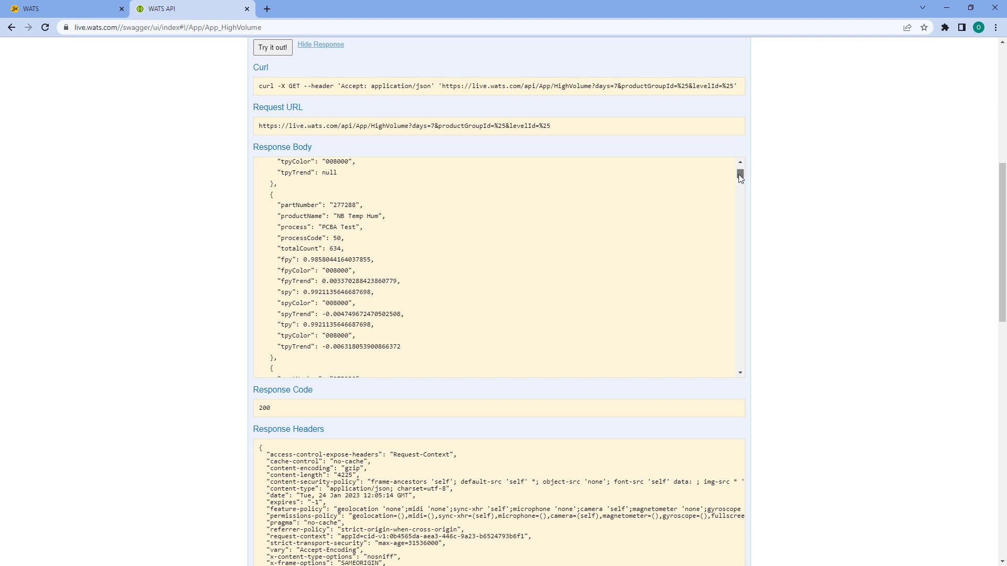
left_click_drag(740, 175, 738, 170)
scroll(827, 259, "up", 4)
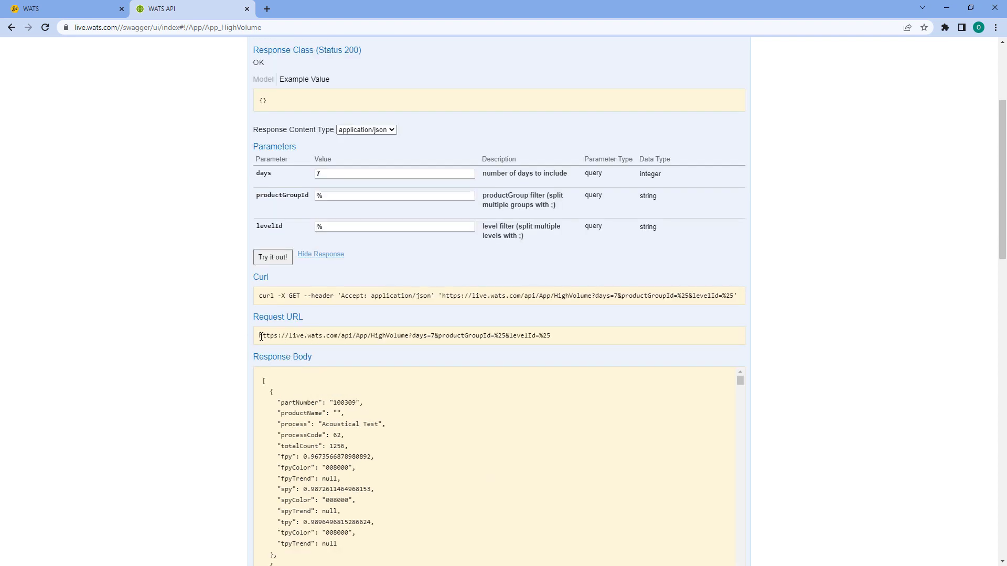
left_click_drag(261, 336, 565, 338)
key("ctrl+c")
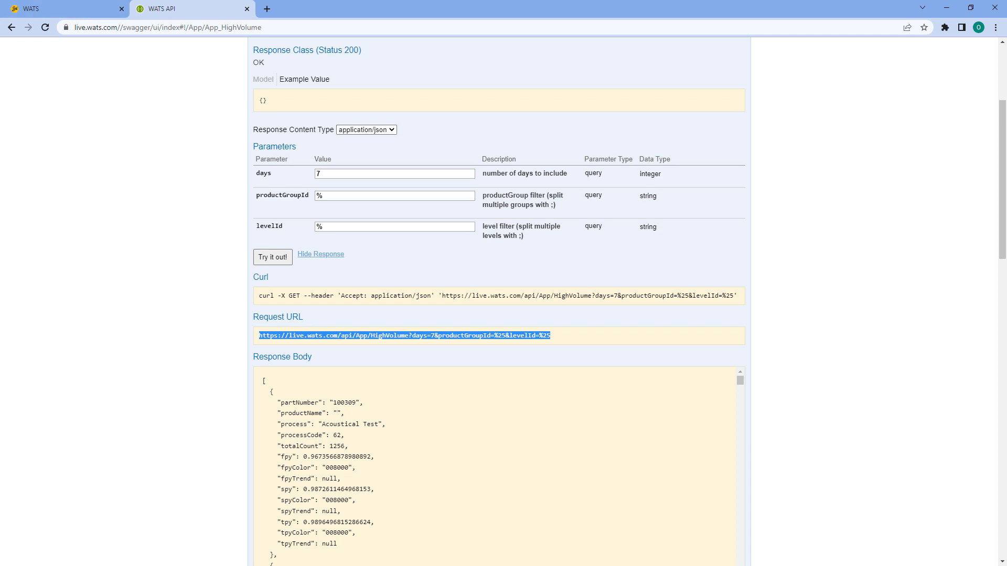
key("alt+Tab")
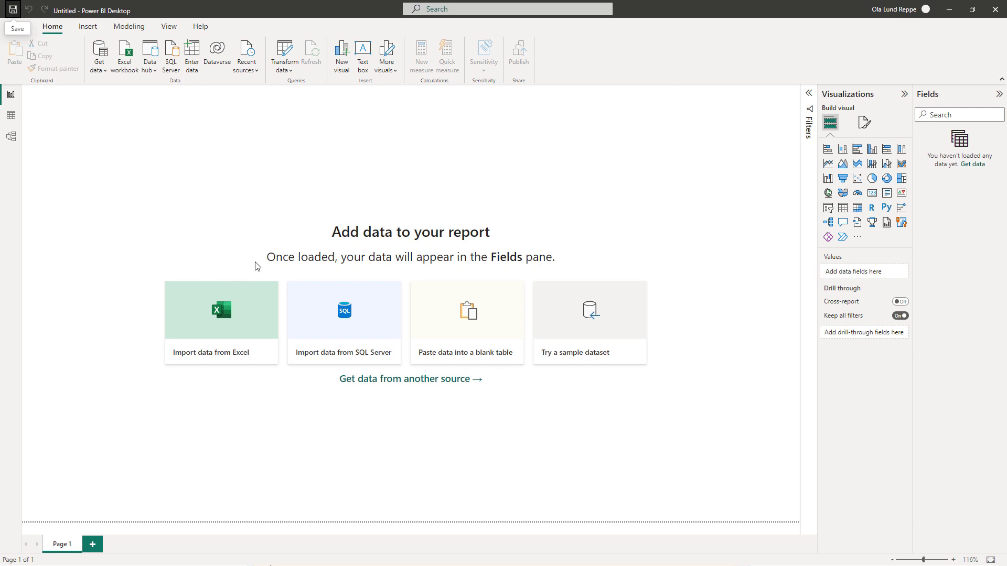
Add a Web data source using the pasted HighVolume request URL and connect
left_click(99, 71)
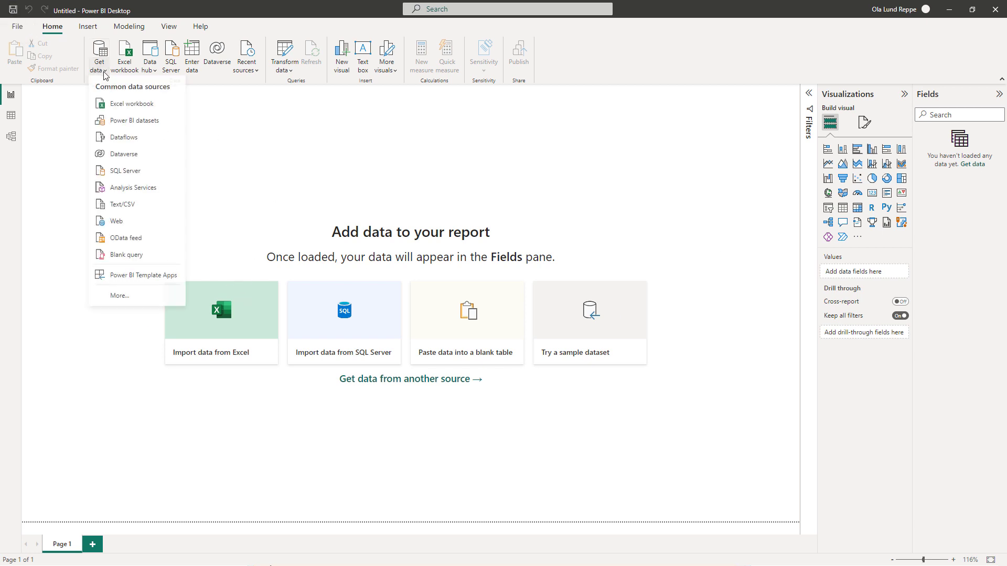
left_click(126, 223)
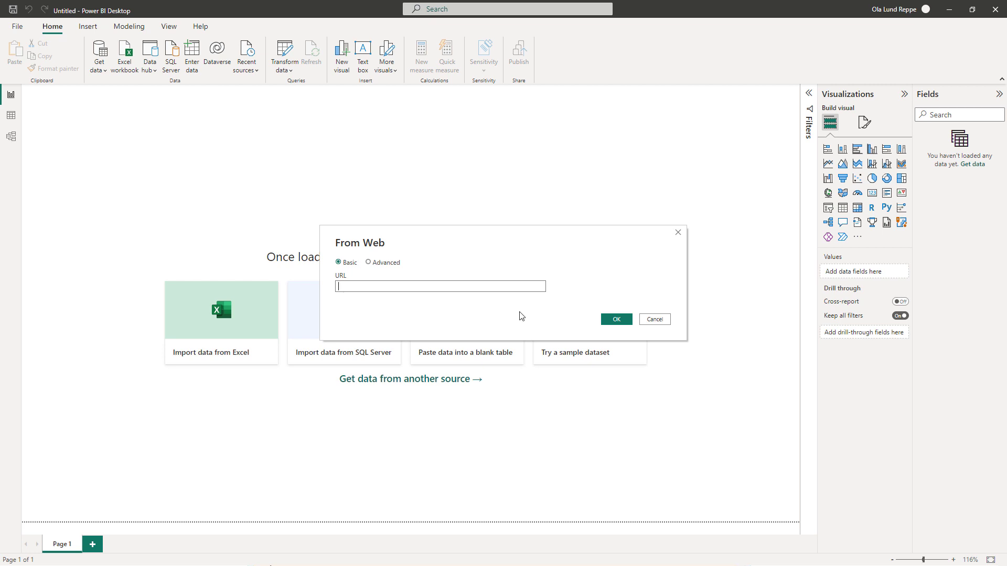
key("ctrl+v")
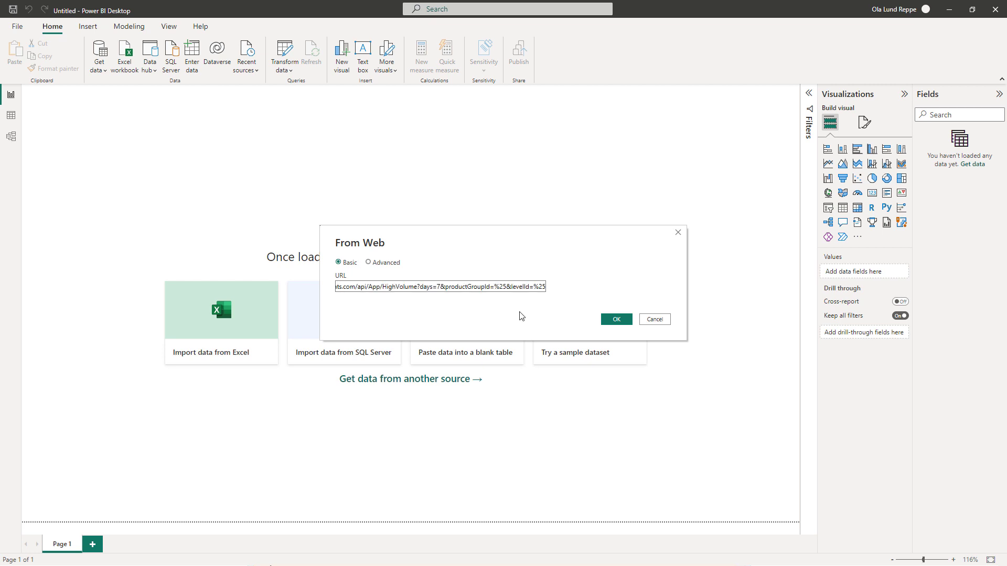
left_click(617, 320)
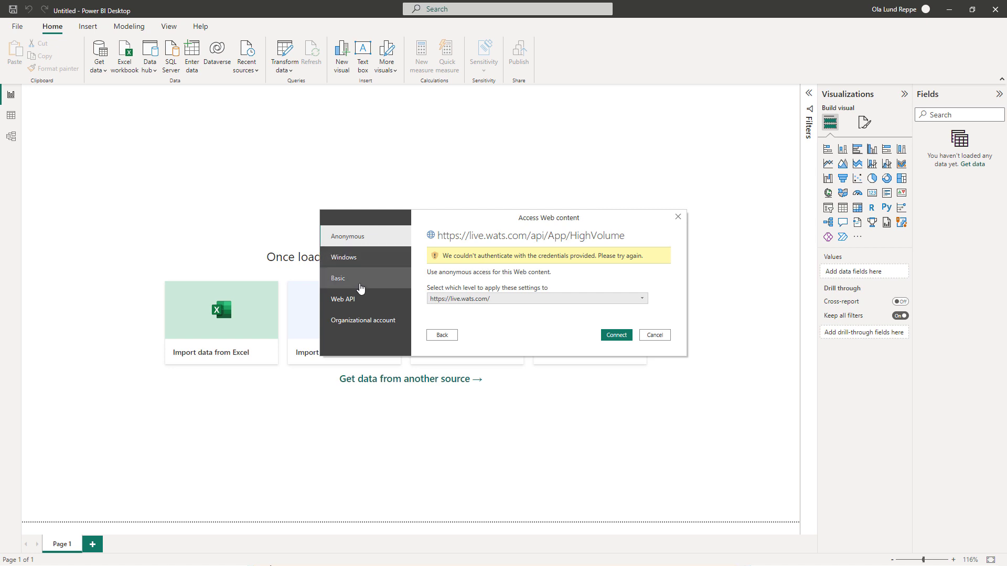
Choose Basic sign-in for live.wats.com, fill in the credentials, and go back to From Web
left_click(360, 288)
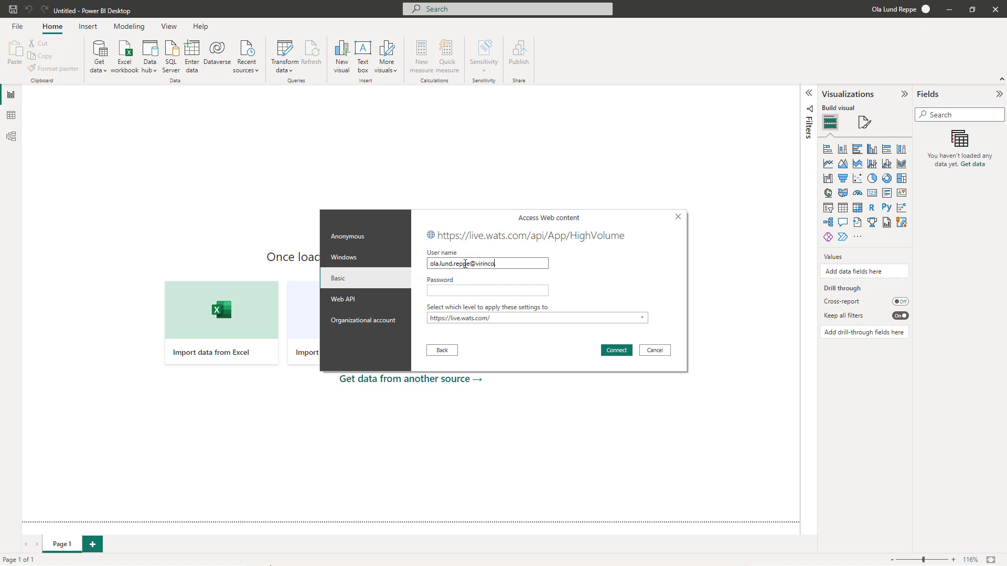
key("Tab")
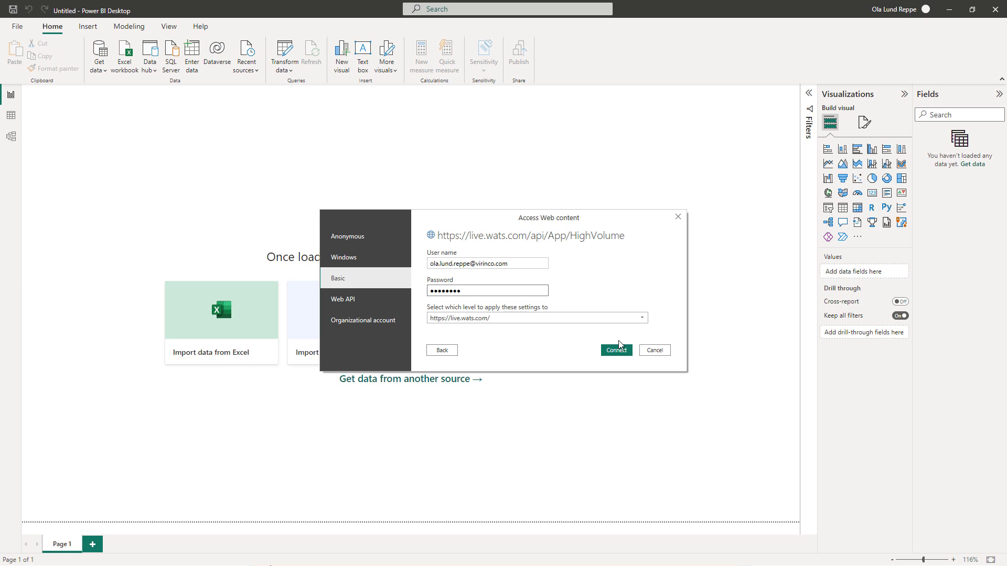
left_click(448, 347)
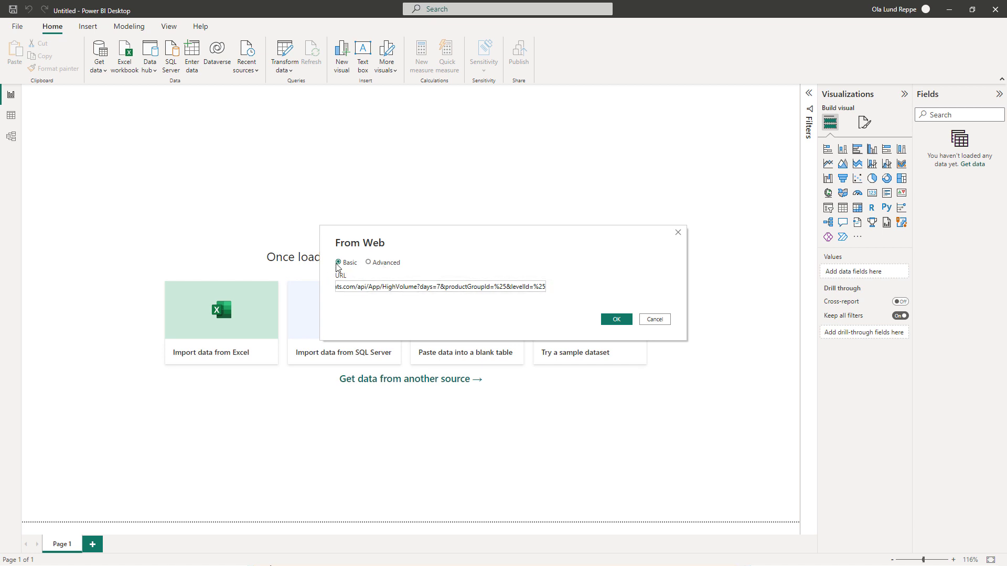
Switch From Web to Advanced and add an Authorization header with value 'Basic'
left_click(369, 264)
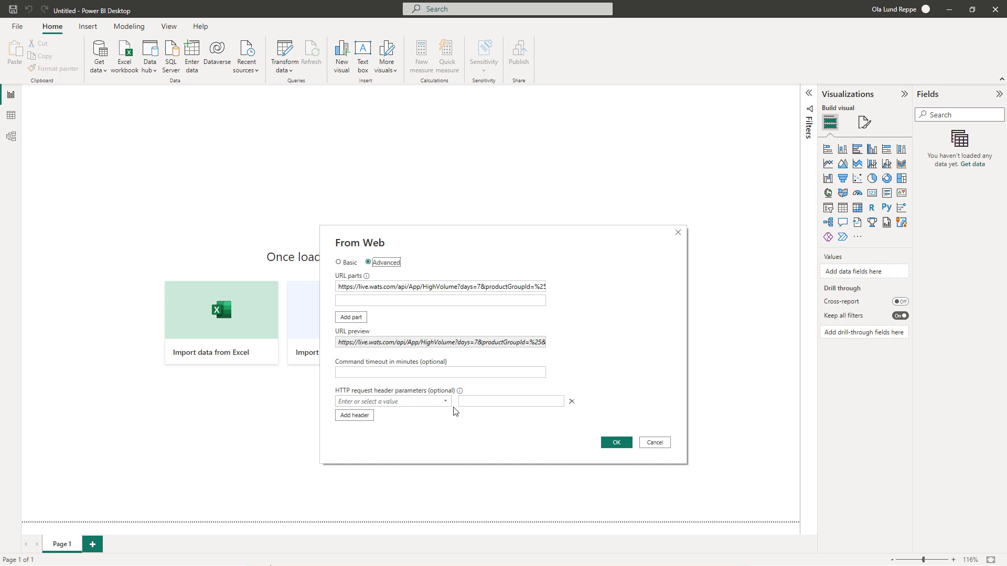
left_click(399, 402)
type("Authorization")
key("Tab")
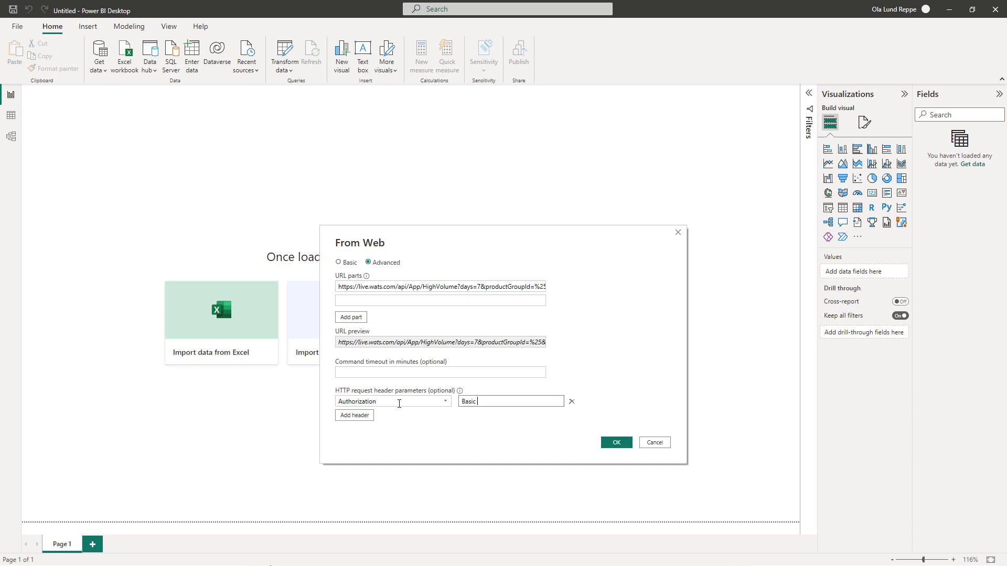
type("Basic")
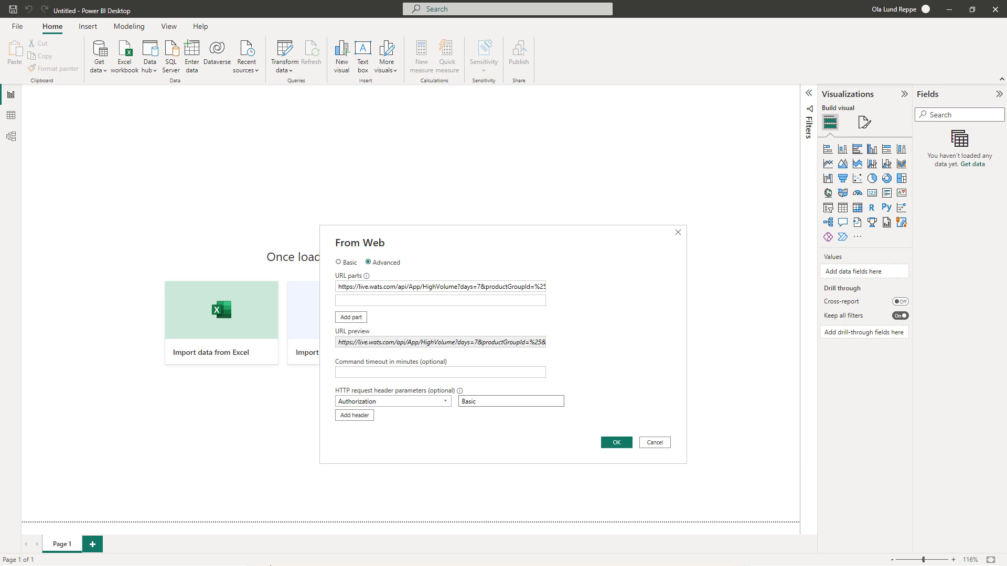
Collapse the HighVolume operation and App group, then expand Auth to show the GetToken operations
key("alt+Tab")
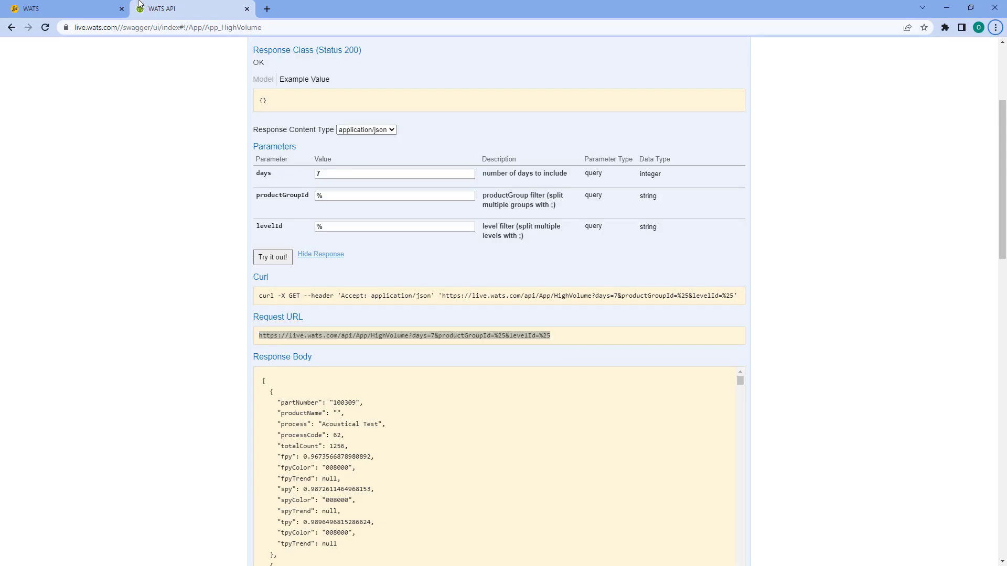
scroll(398, 251, "up", 3)
scroll(388, 294, "down", 4)
scroll(341, 251, "up", 5)
left_click(306, 211)
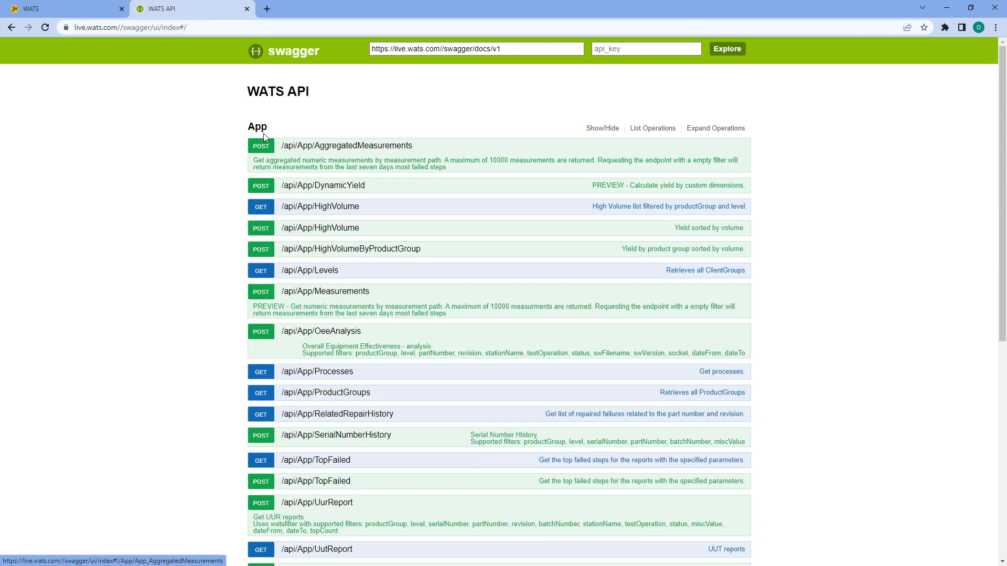
left_click(258, 127)
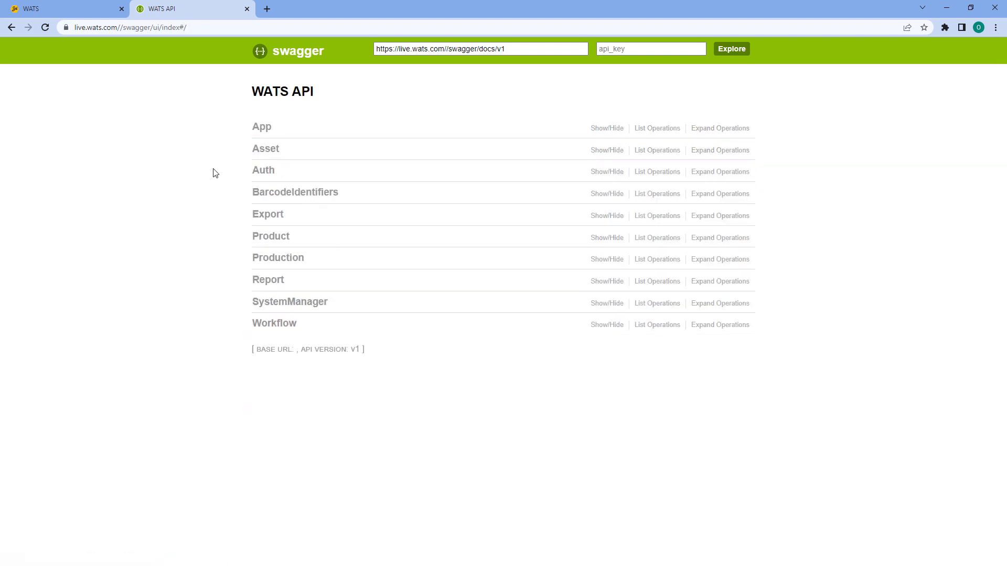
left_click(260, 172)
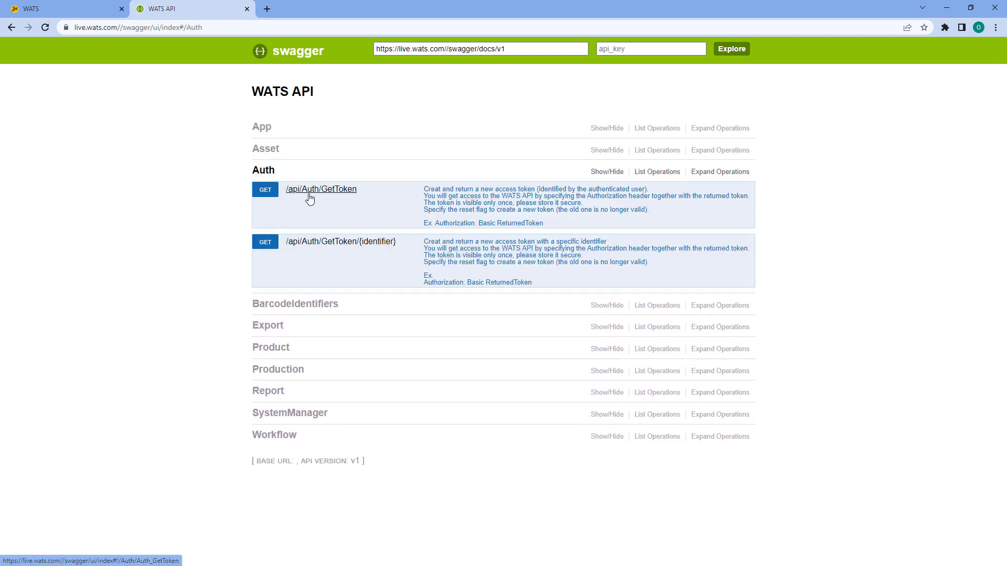
Navigate in WATS to the Control panel's Tokens list
left_click(32, 8)
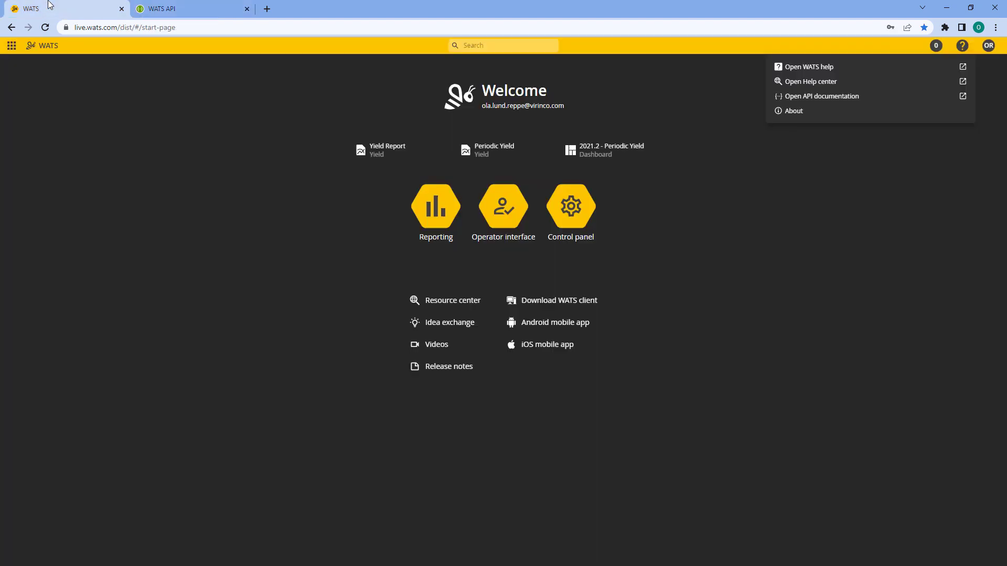
left_click(11, 46)
left_click(47, 96)
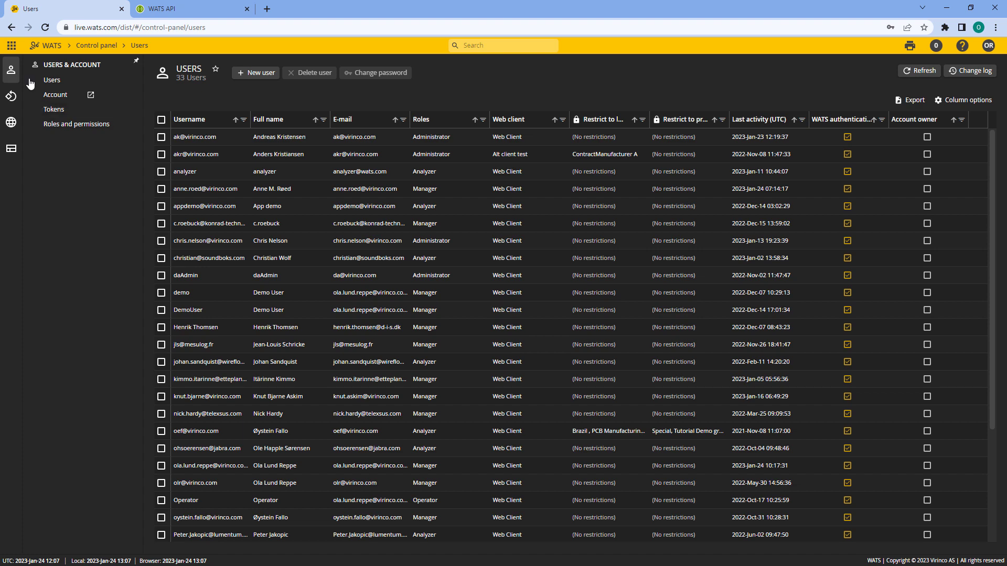
left_click(53, 110)
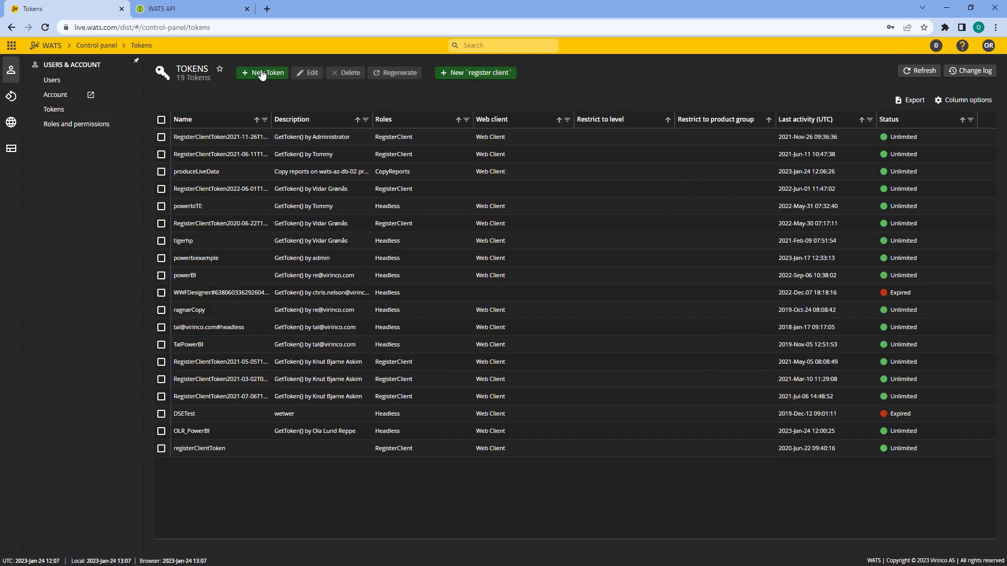
Start a new token with the Web Client assigned, then cancel it without saving
left_click(261, 73)
left_click(315, 146)
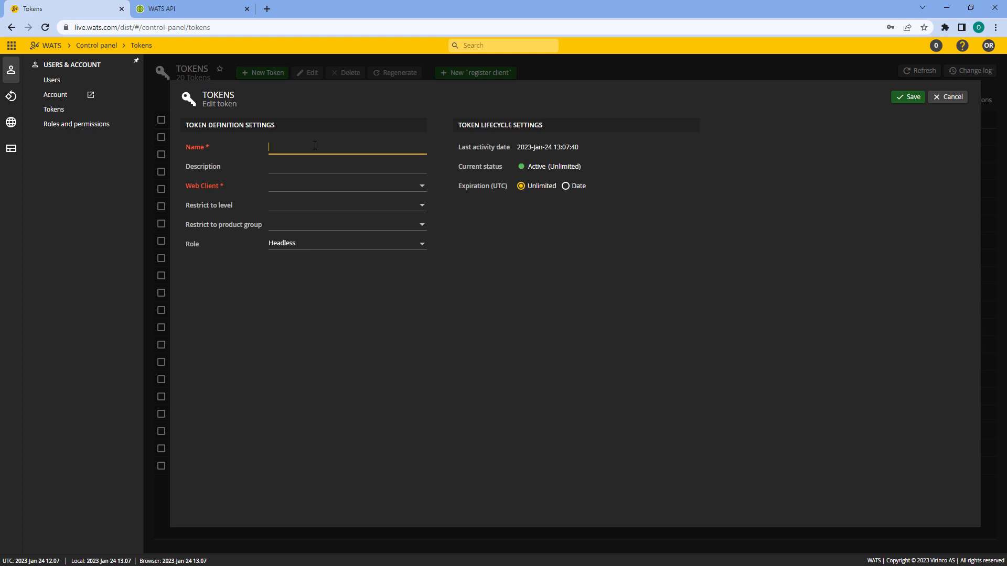
left_click(312, 187)
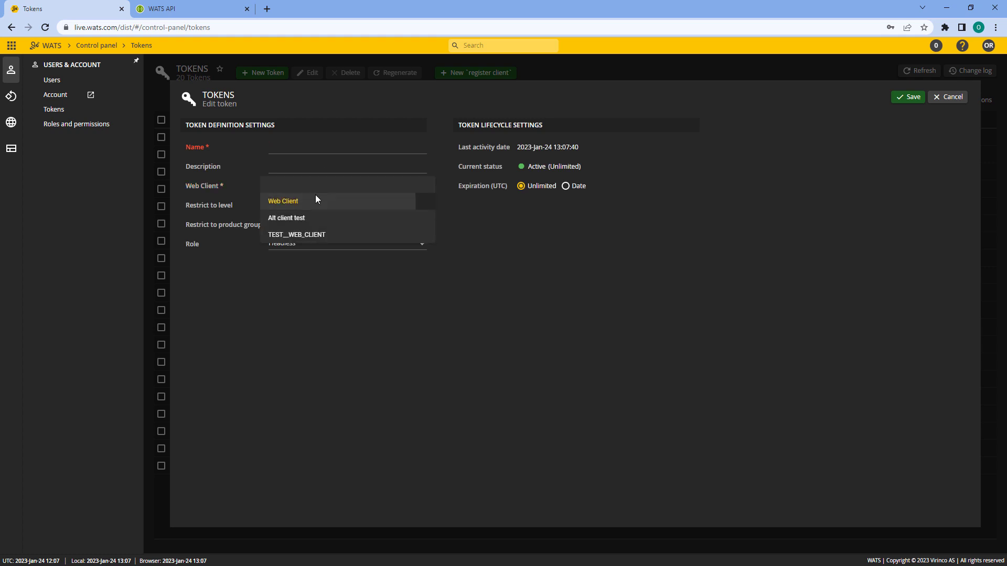
left_click(411, 195)
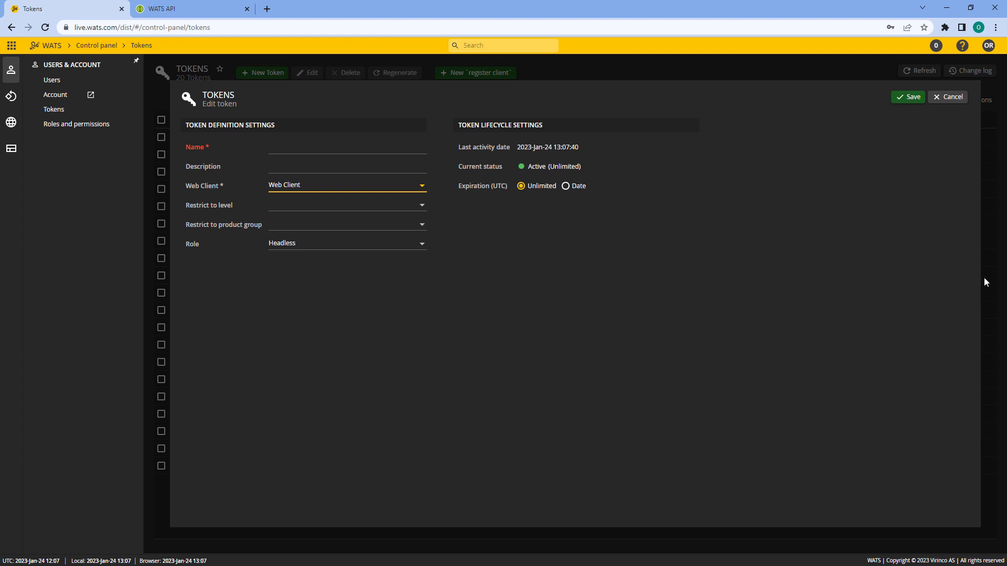
left_click(948, 97)
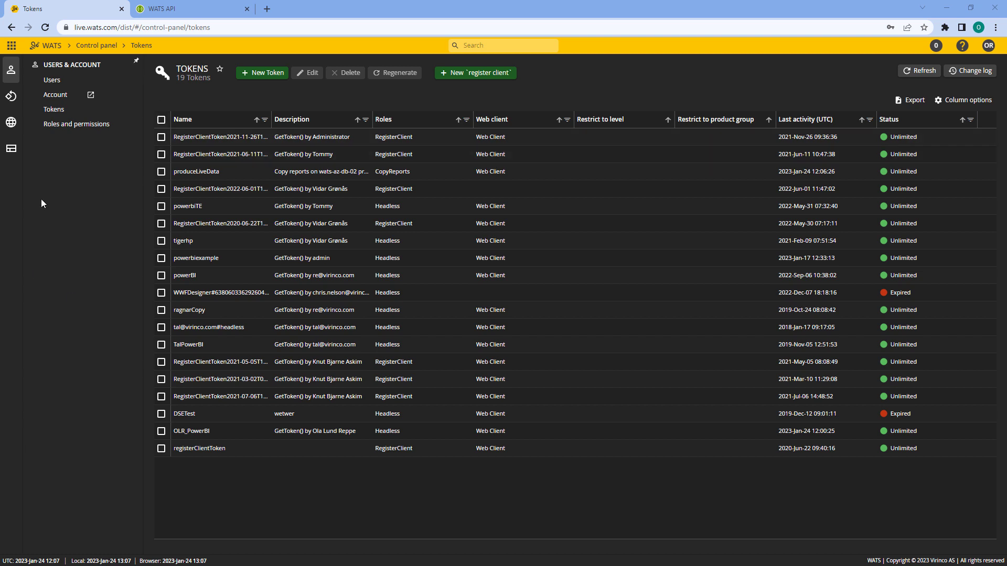
Paste the access token after 'Basic' in the Authorization header value and submit the request
key("alt+Tab")
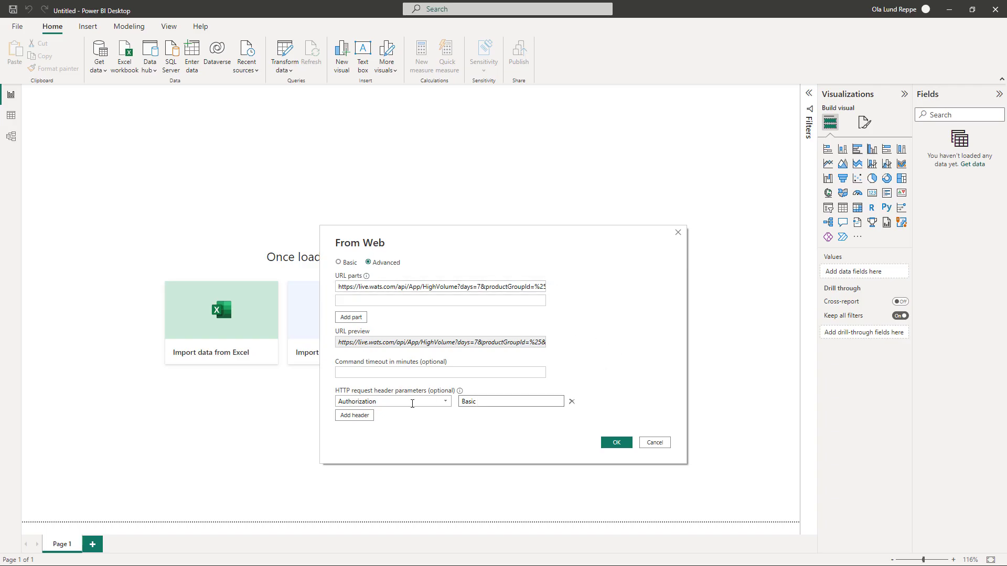
key("ctrl+v")
key("ctrl+a")
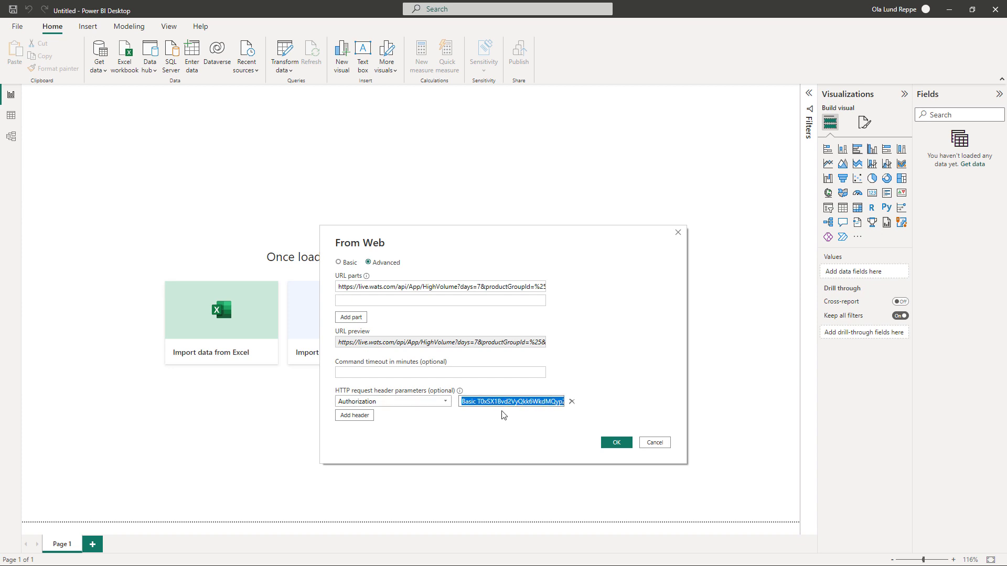
left_click(479, 408)
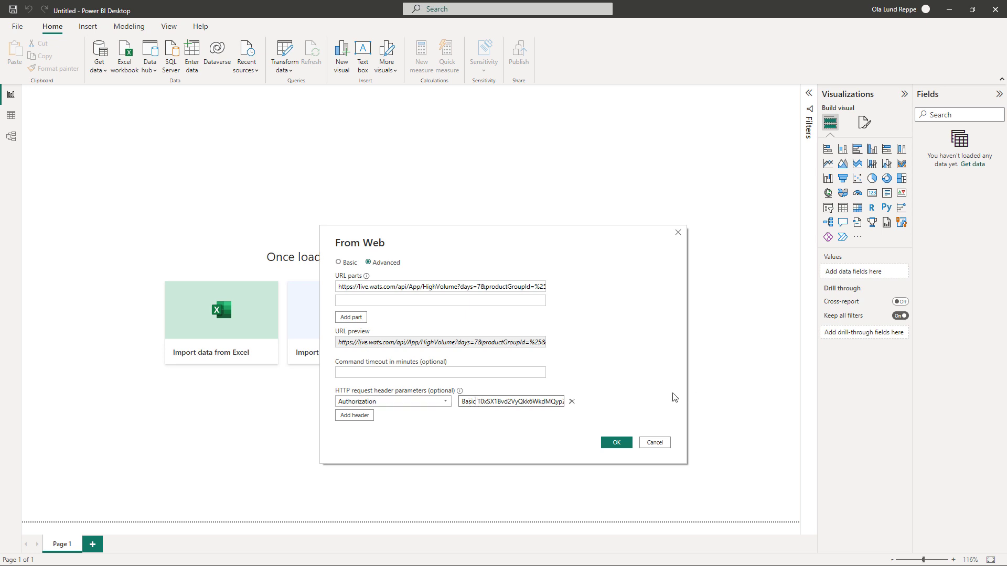
left_click(614, 442)
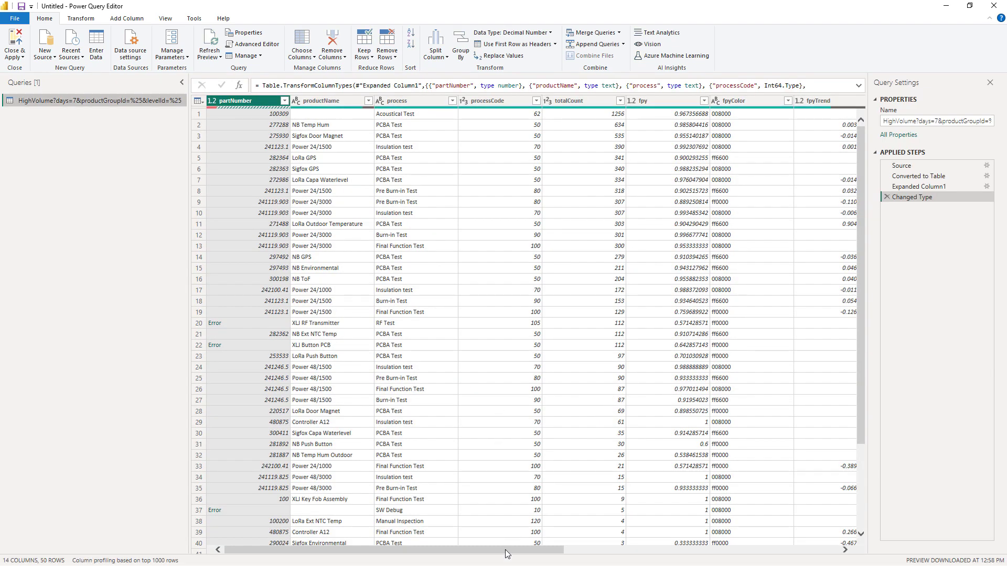
Change the partNumber column to Text, replacing the current type conversion step
mouse_move(512, 554)
left_mouse_down()
mouse_move(749, 554)
mouse_move(512, 554)
left_mouse_up()
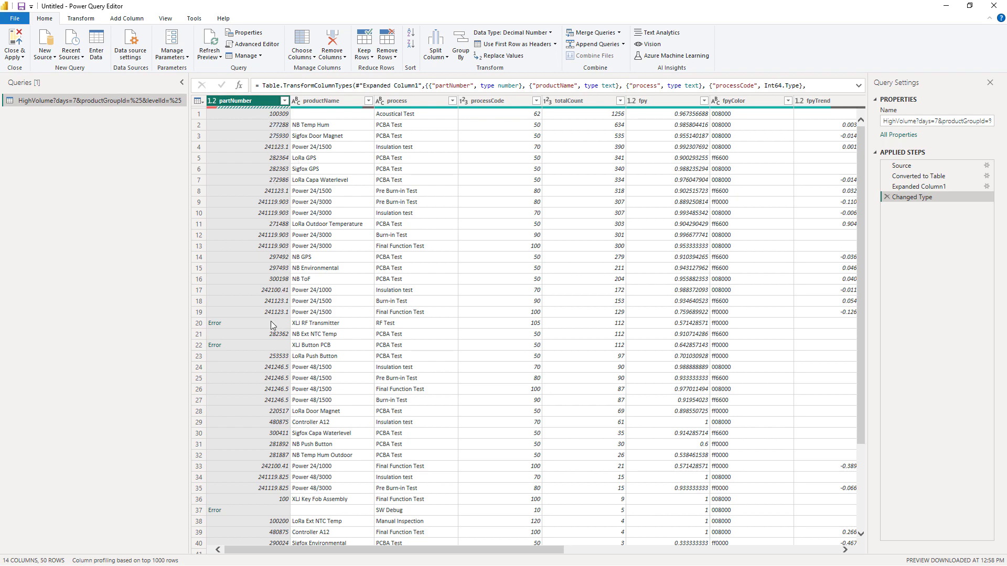
scroll(264, 367, "down", 4)
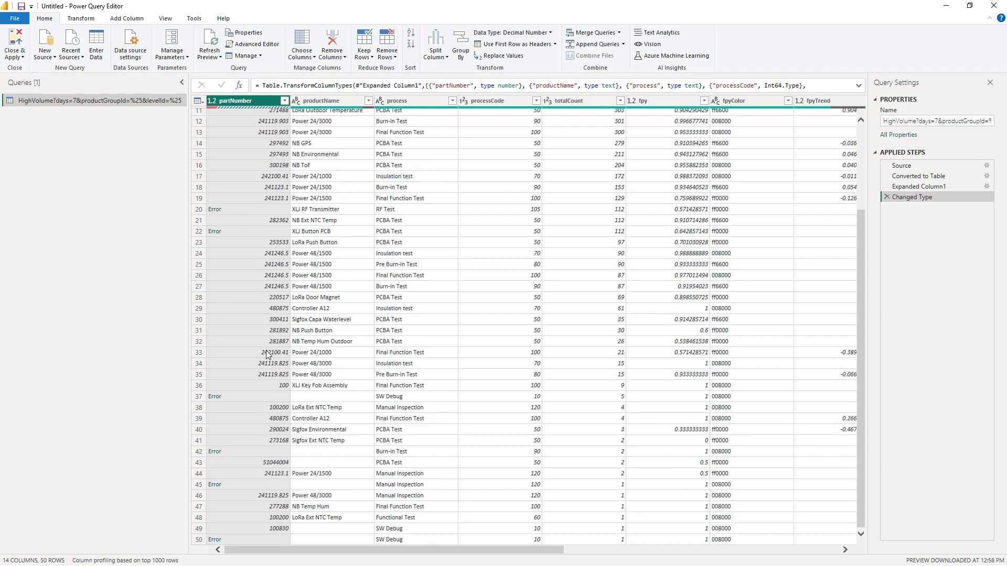
scroll(266, 325, "up", 4)
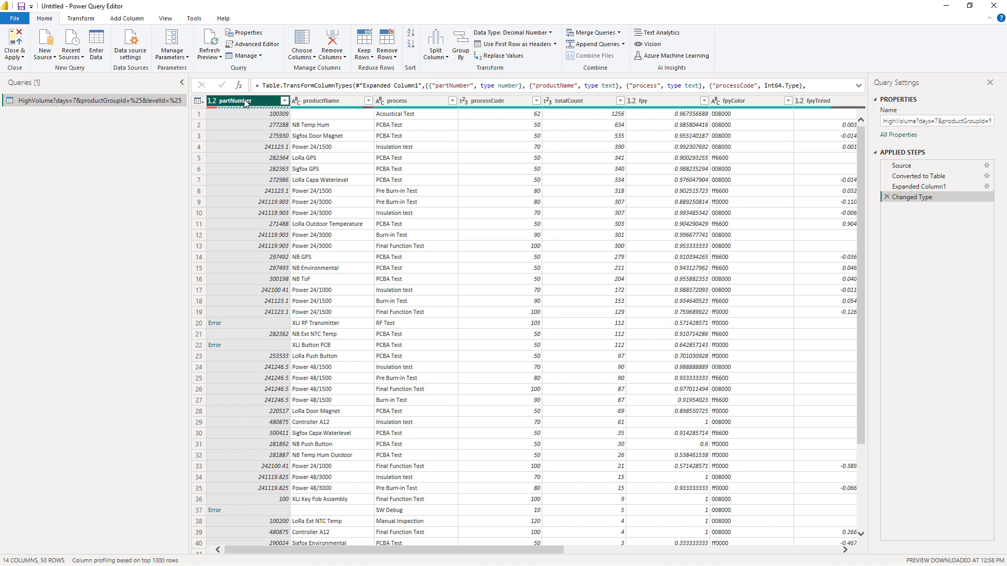
right_click(245, 103)
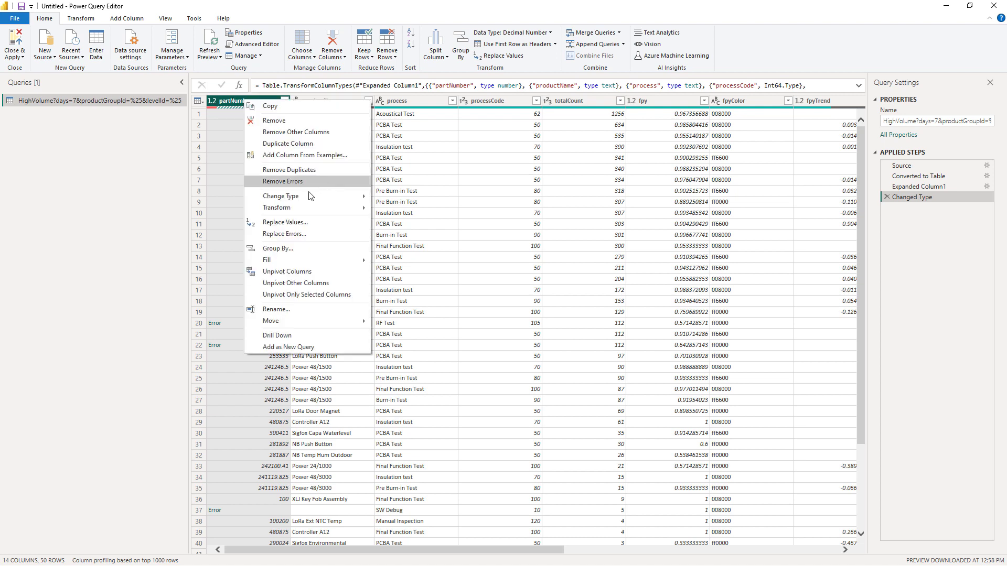
mouse_move(304, 196)
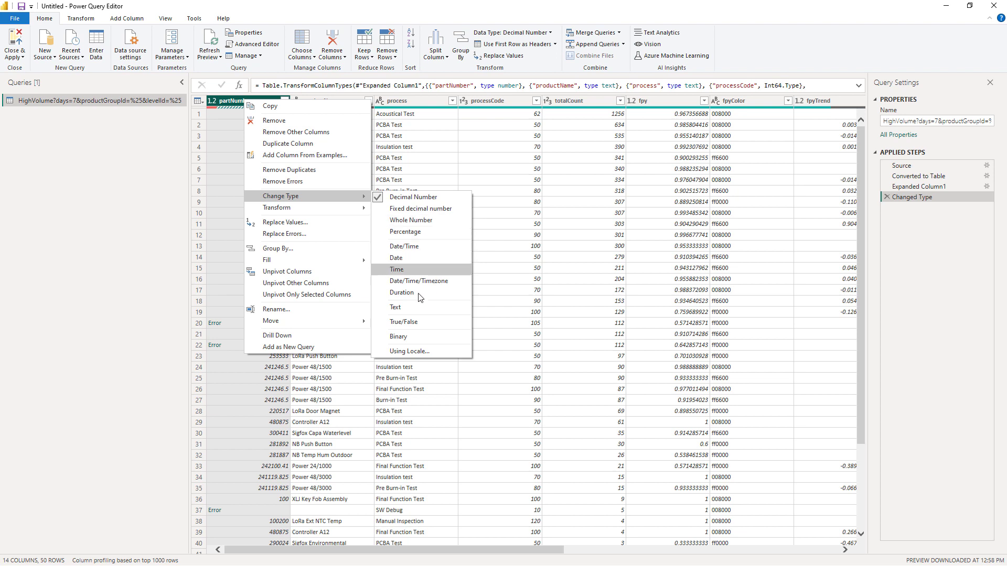
left_click(452, 307)
left_click(494, 315)
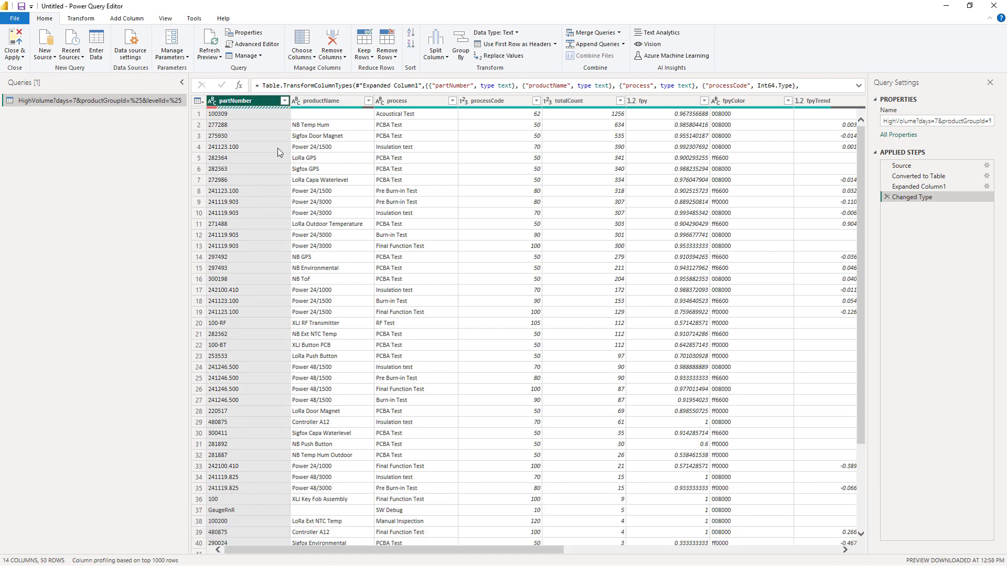
Convert the fpy column to the Percentage data type, replacing the current type
left_click(364, 127)
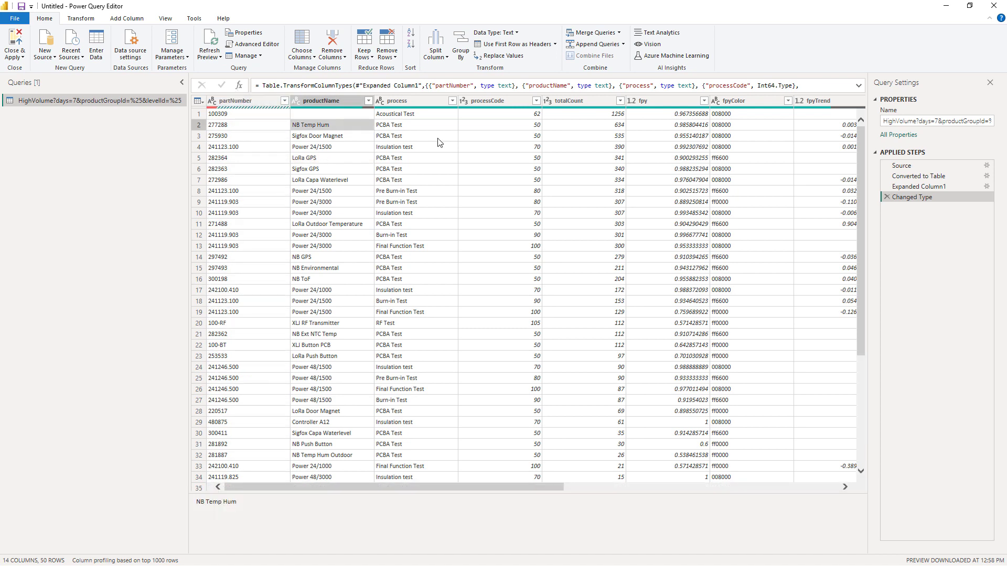
key("Right")
key("Right")
key("Right")
key("Right")
key("Right")
key("Right")
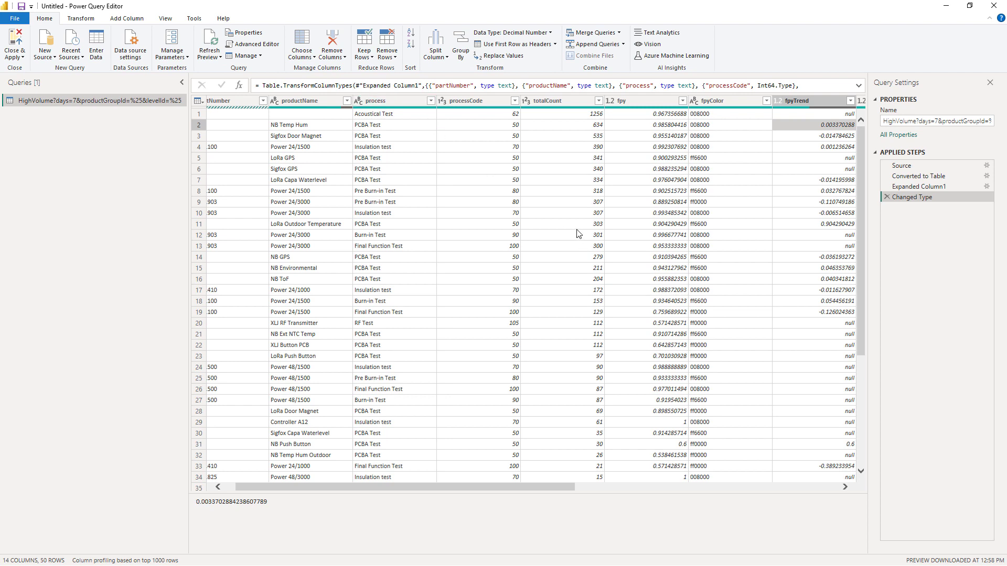
key("Right")
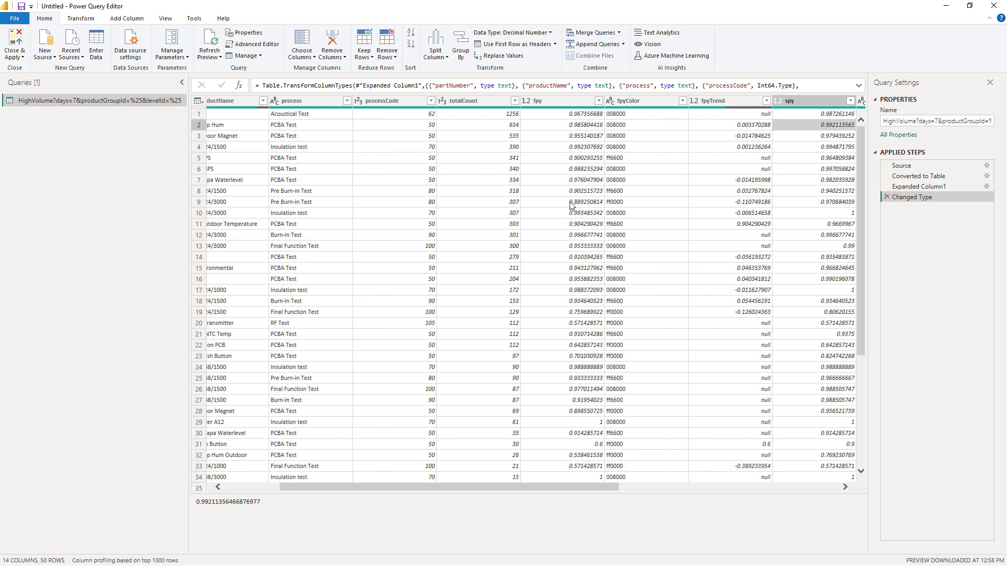
left_click(542, 102)
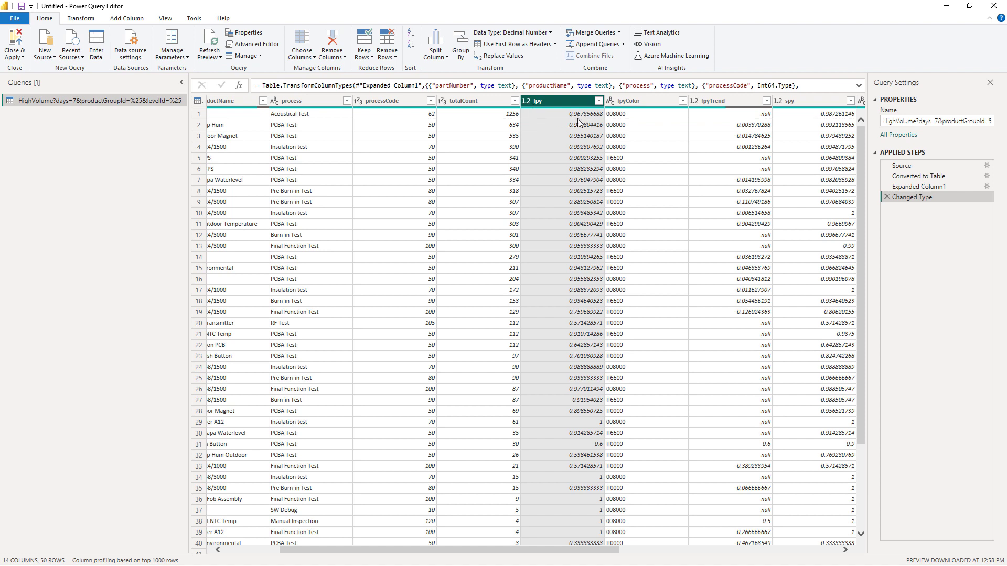
right_click(549, 100)
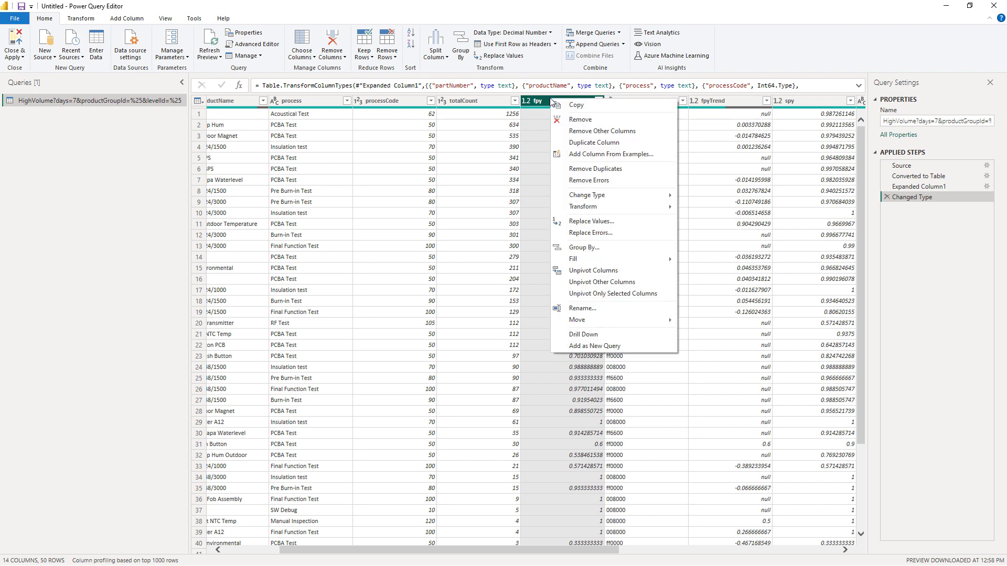
mouse_move(594, 198)
left_click(712, 231)
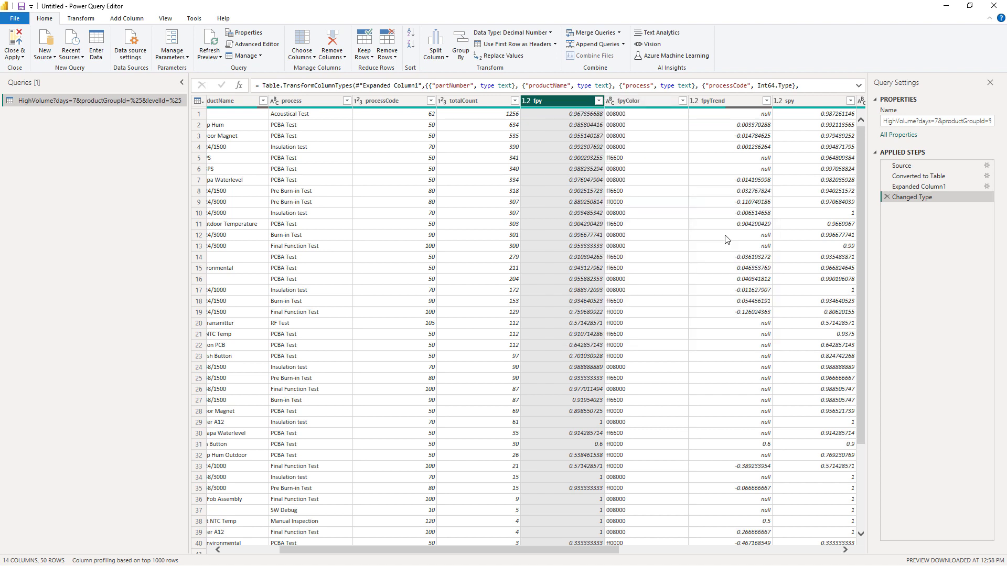
left_click(493, 315)
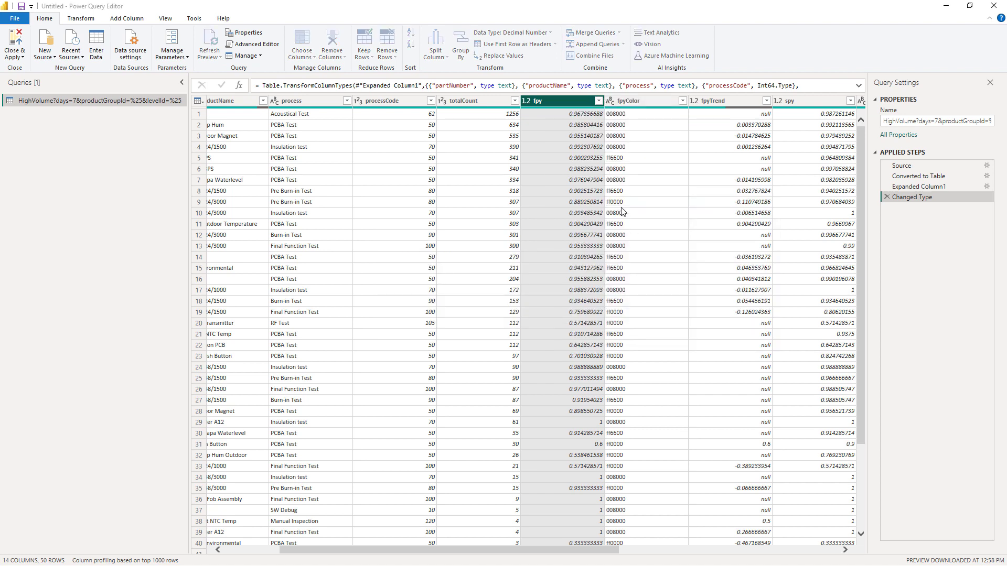
Check the fpy values and totalCount type, then Close & Apply the query edits
left_click(567, 167)
left_click(456, 100)
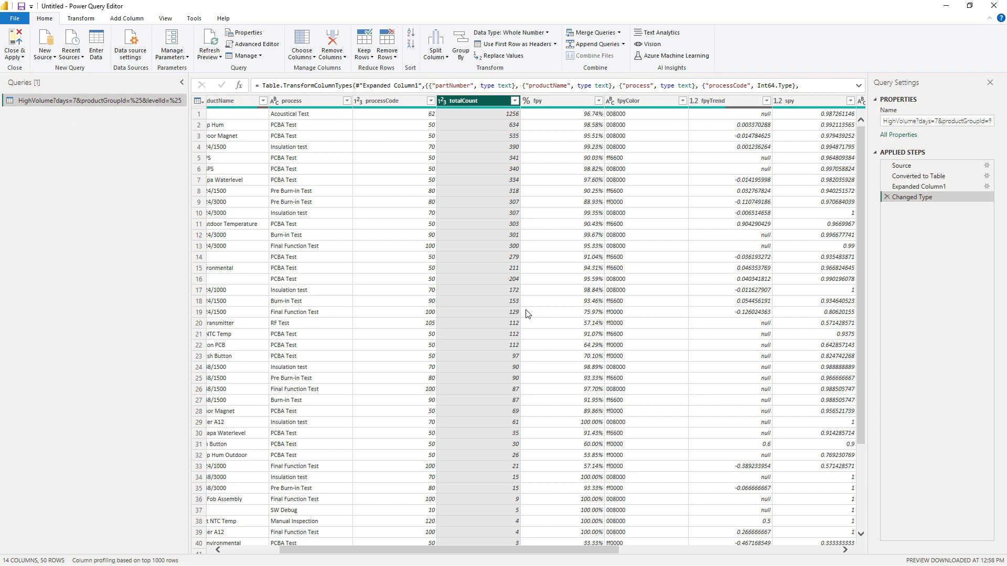
left_click(18, 42)
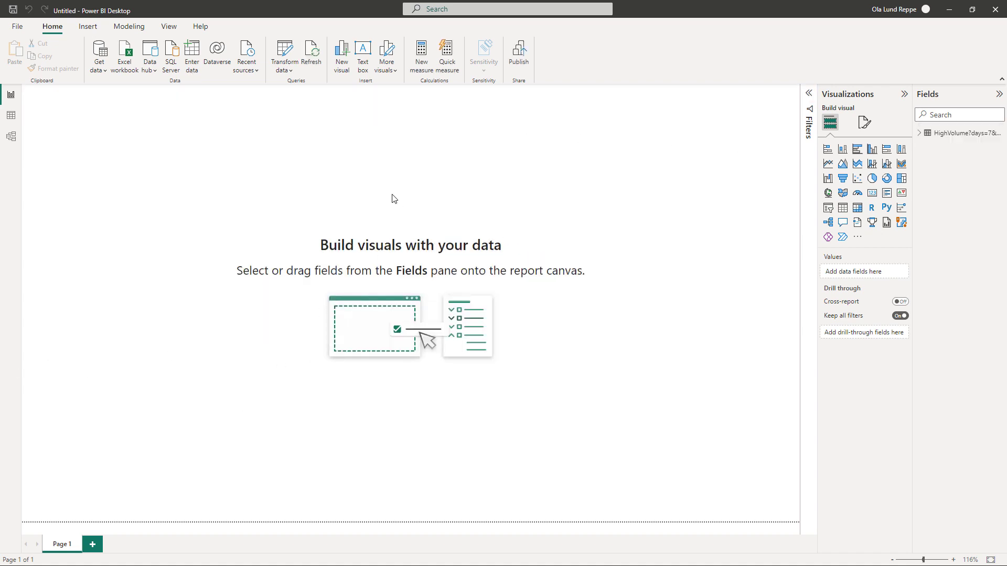
Add an enlarged empty column chart and expand the HighVolume table's fields
left_click(340, 57)
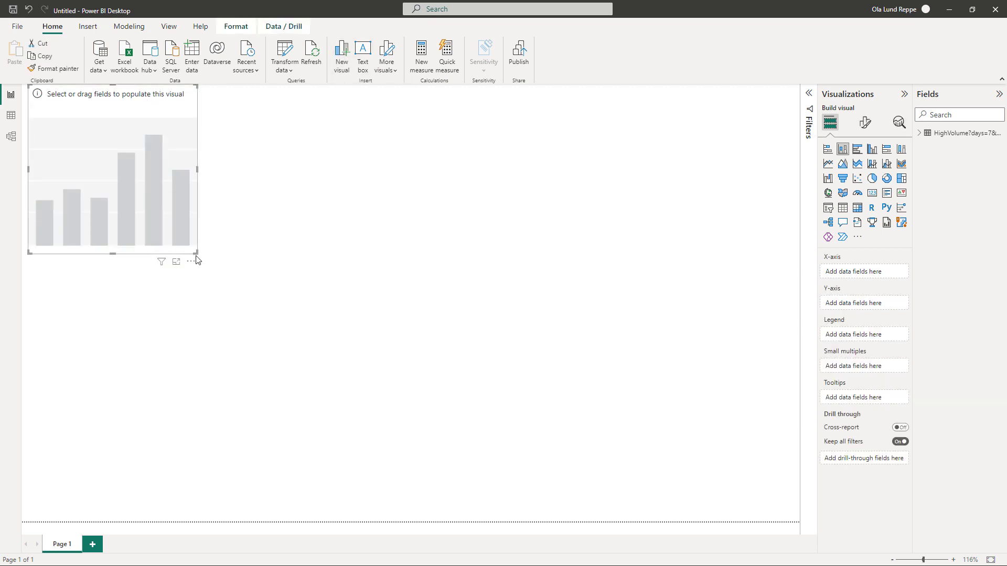
left_click_drag(197, 257, 391, 431)
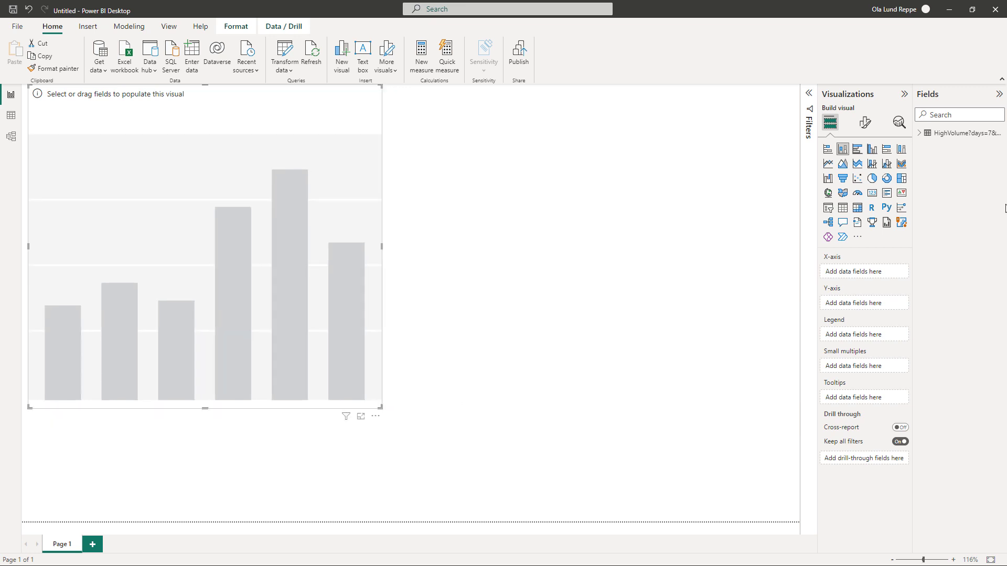
left_click(921, 133)
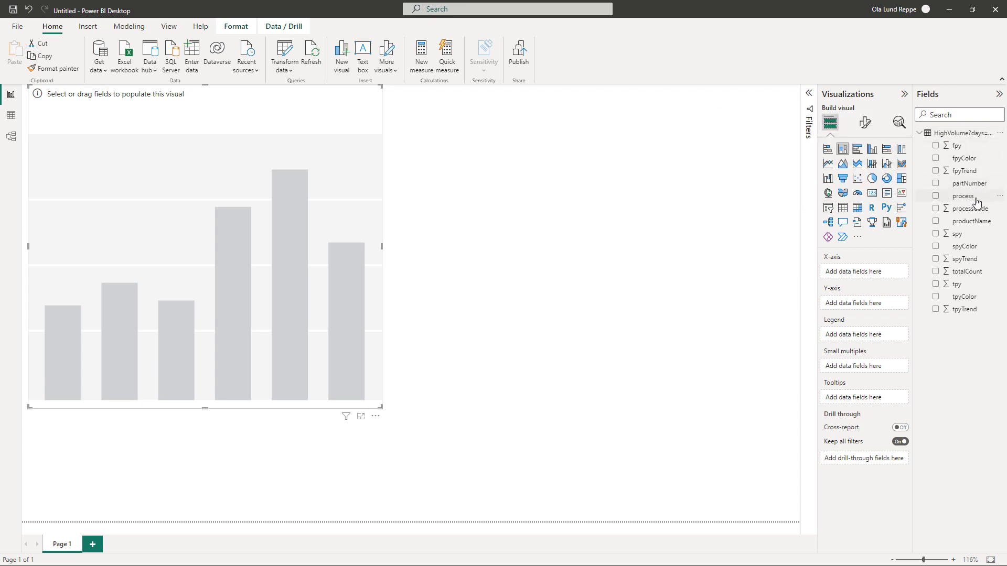
Plot Sum of totalCount by productName and widen the chart to fit product labels
left_click_drag(975, 224, 877, 274)
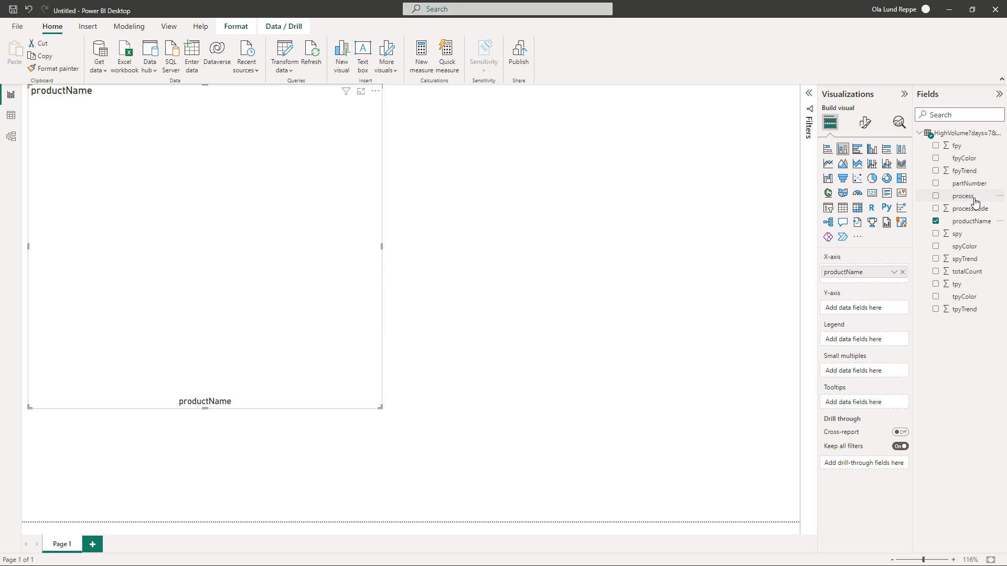
left_click_drag(978, 273, 883, 310)
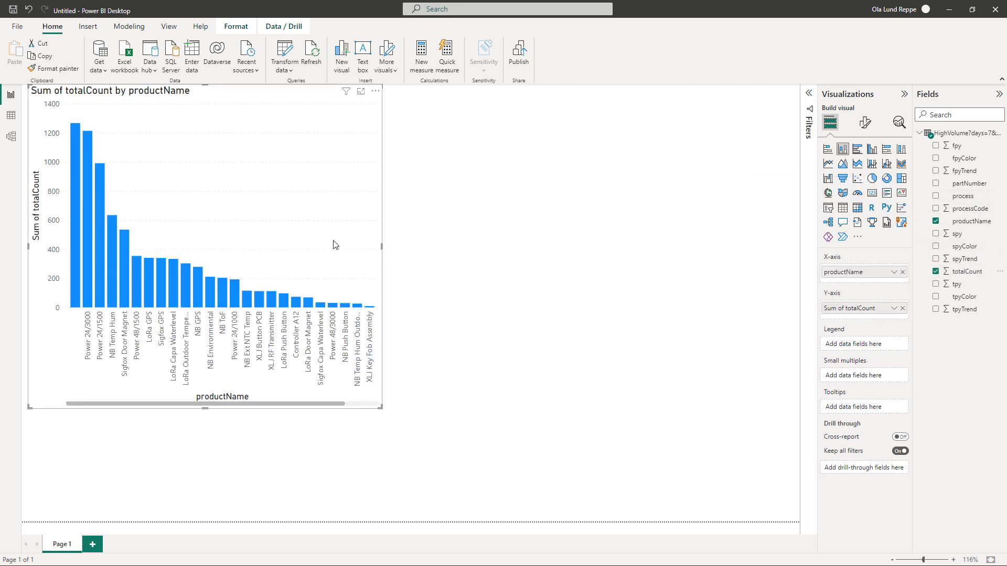
left_click_drag(381, 246, 525, 246)
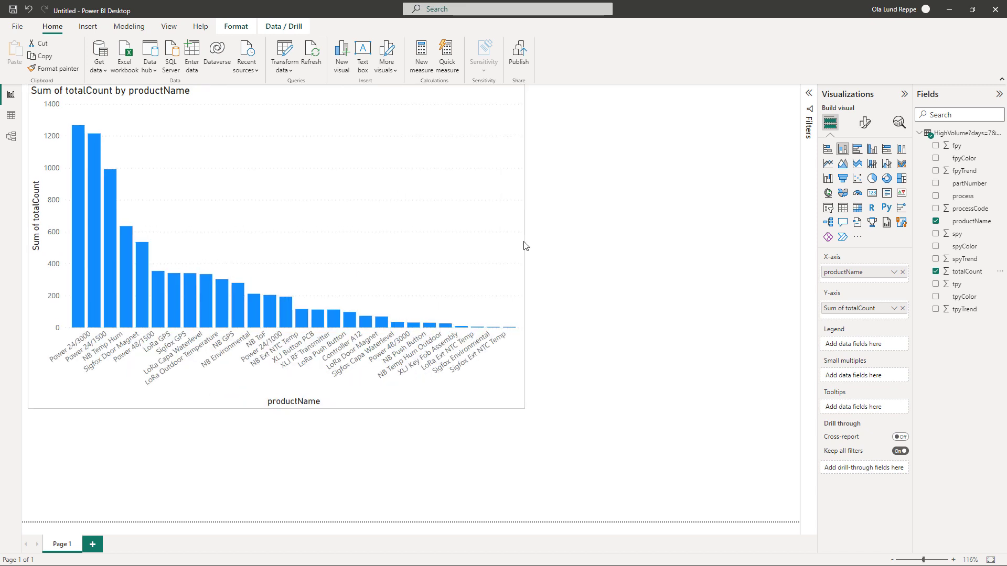
Switch to a Line and clustered column chart with Sum of fpy as the line
left_click(886, 165)
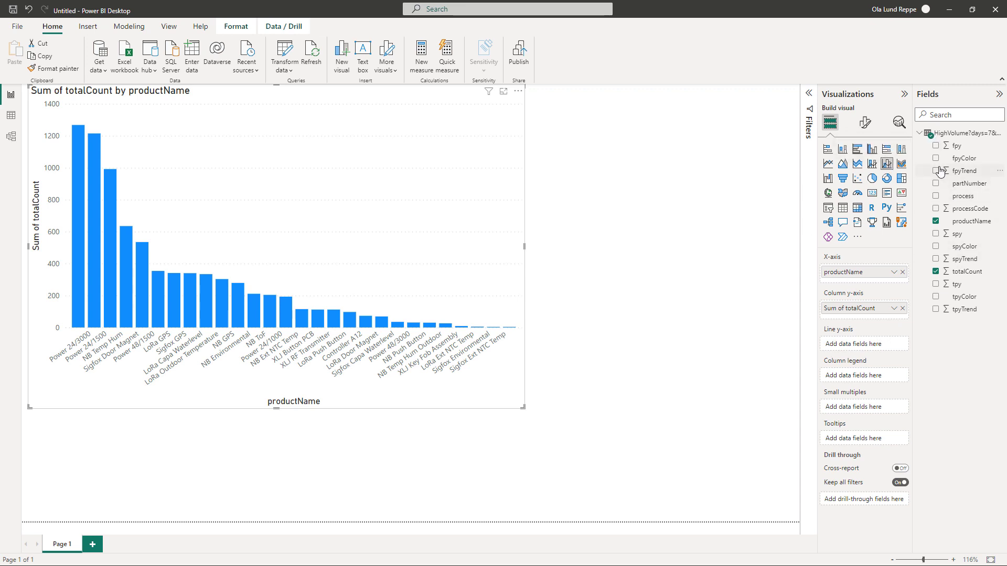
left_click_drag(951, 148, 857, 344)
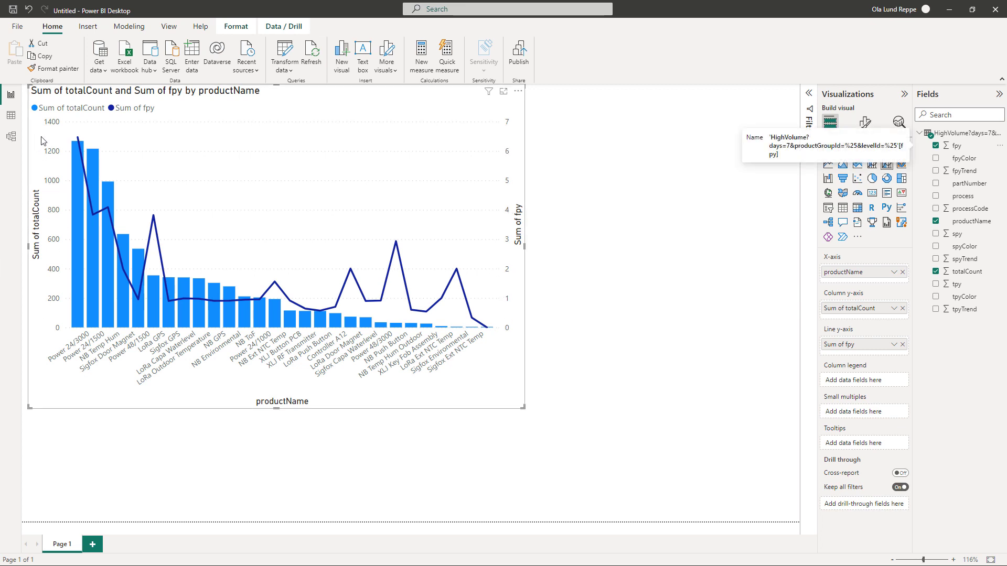
mouse_move(214, 309)
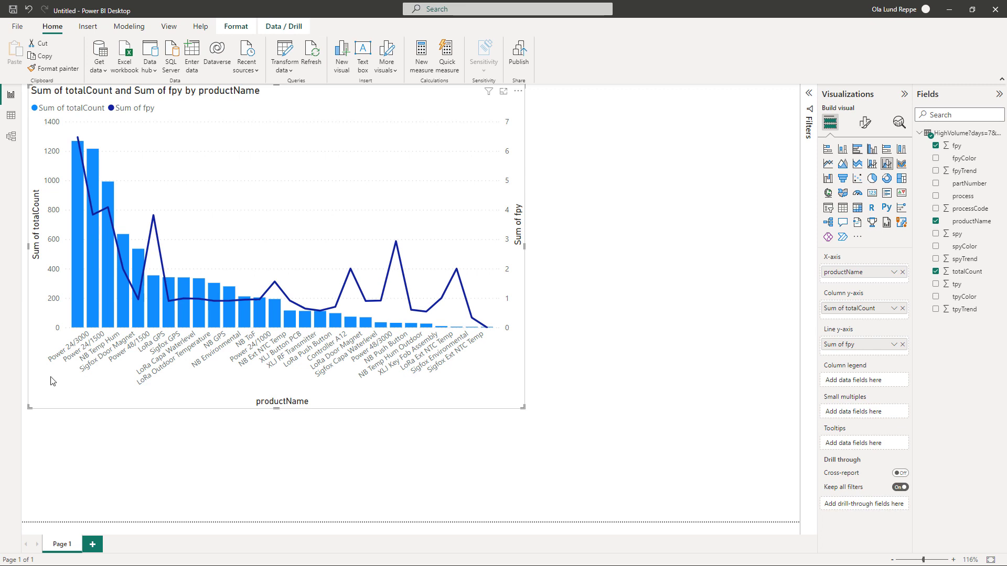
Rename Page 1 to 'Yield' and add a second page named 'Top failures'
double_click(72, 546)
type("Yield")
left_click(92, 545)
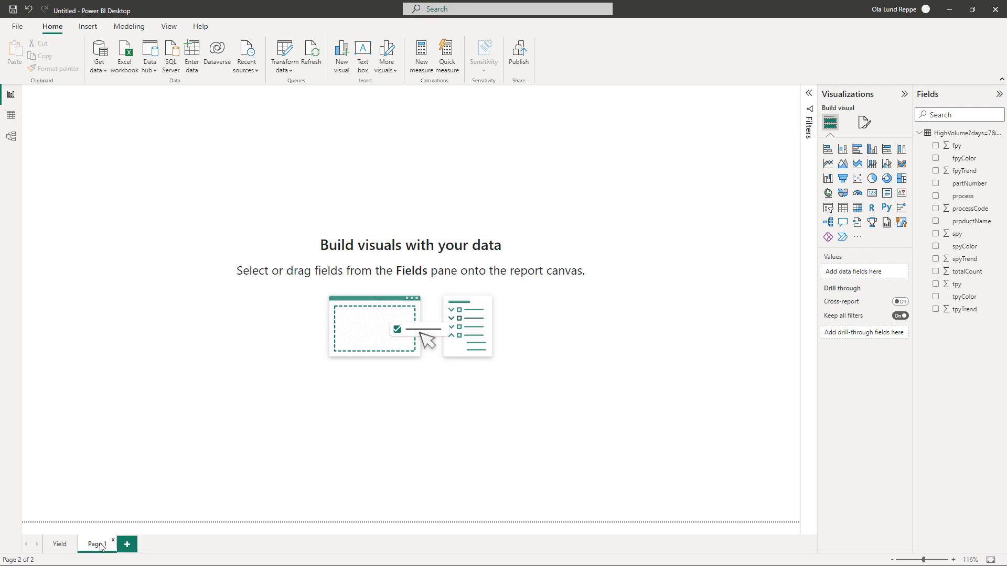
double_click(101, 546)
type("Top fa")
key("Return")
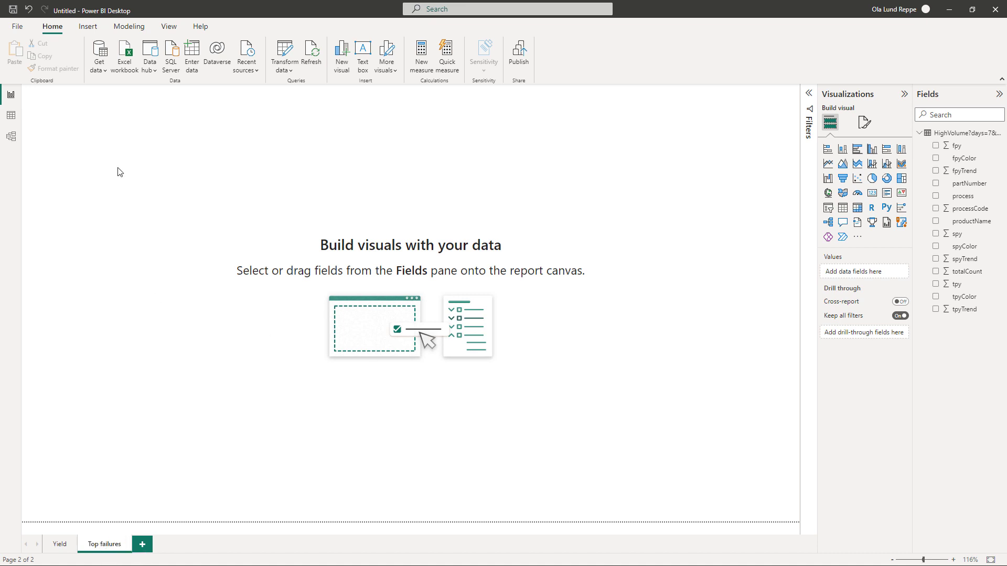
Start a Web data import in Advanced (URL parts) mode, then switch to the browser
left_click(103, 75)
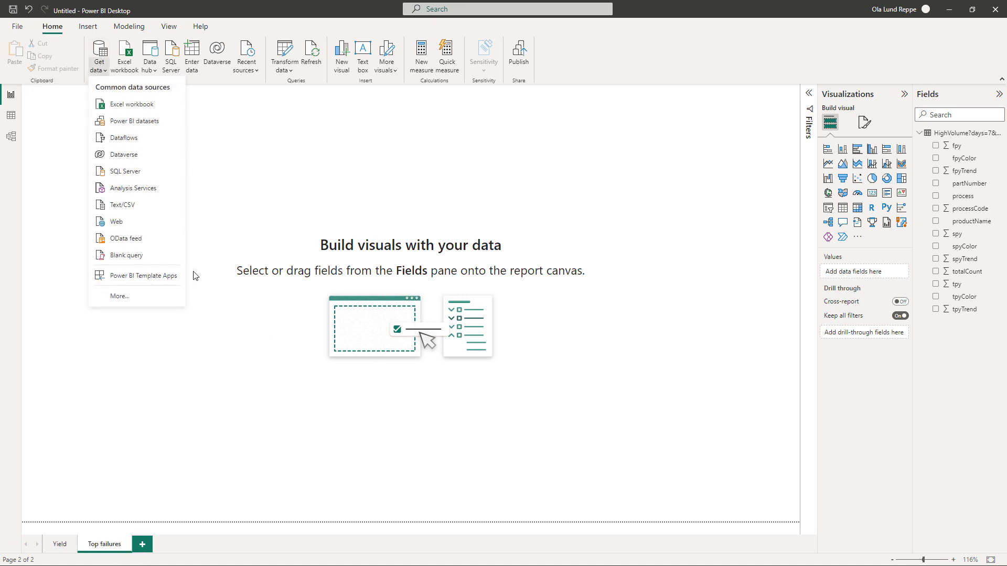
left_click(135, 225)
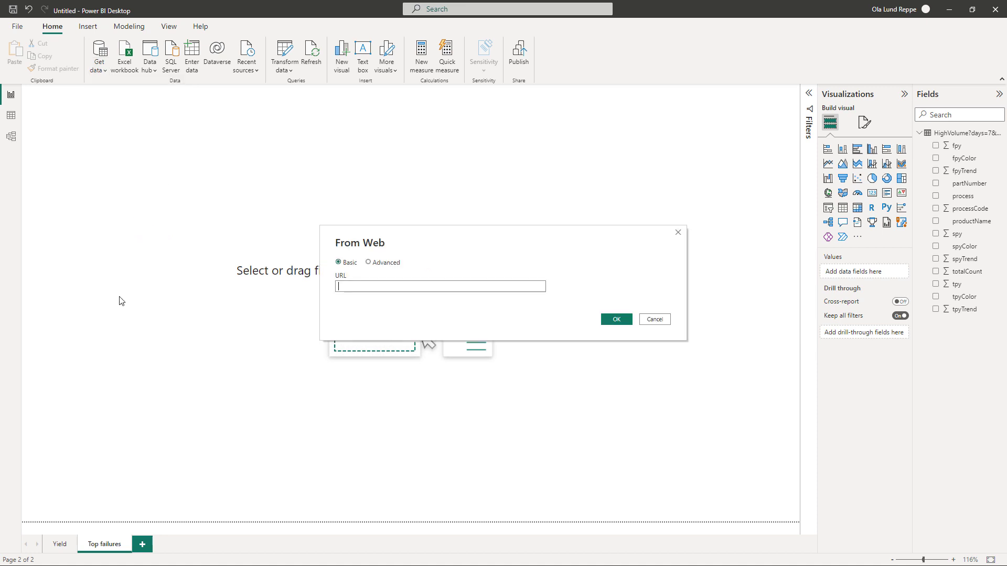
left_click(384, 264)
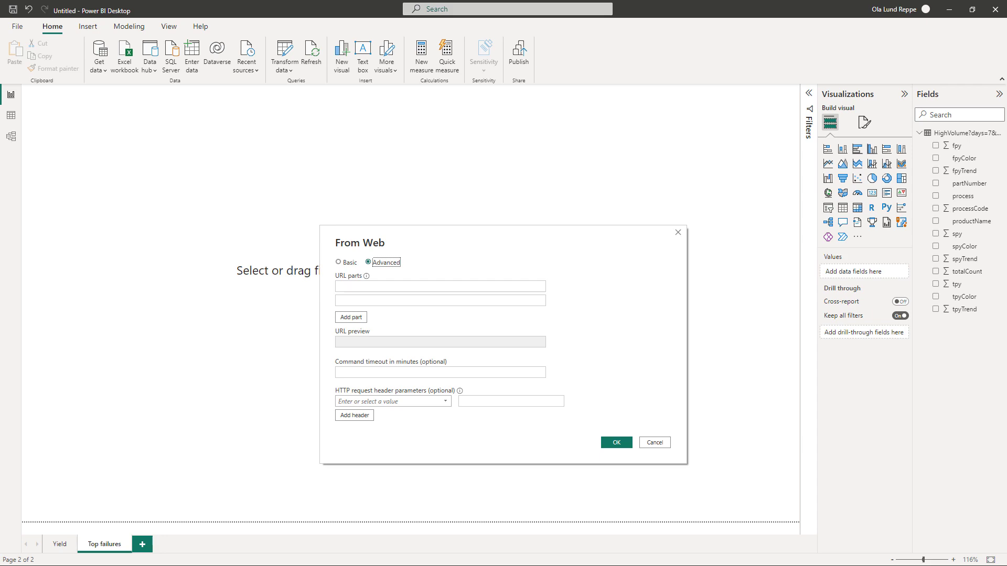
key("alt+Tab")
Collapse Auth and expand the App section's GET /api/App/TopFailed operation
left_click(191, 9)
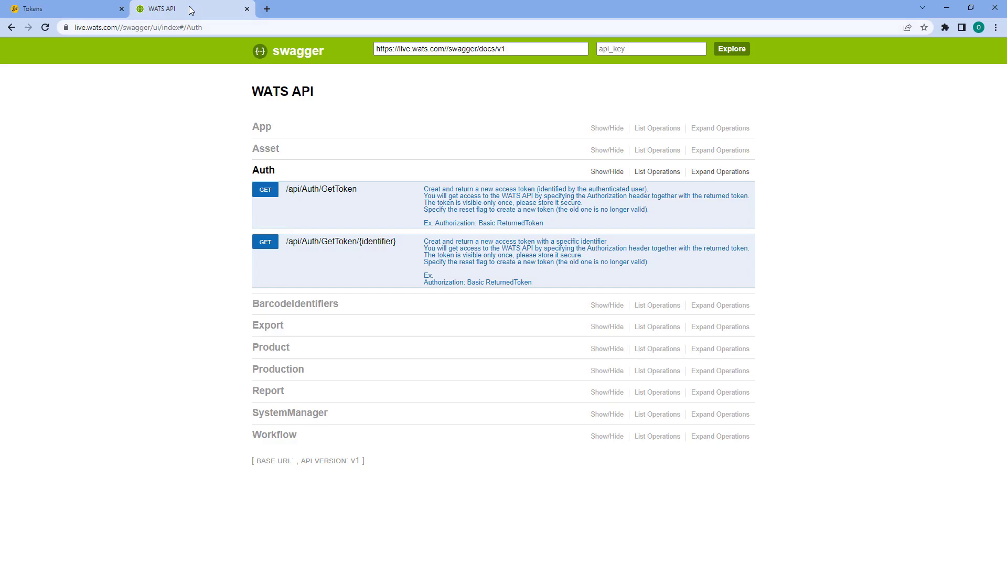
left_click(270, 173)
left_click(266, 125)
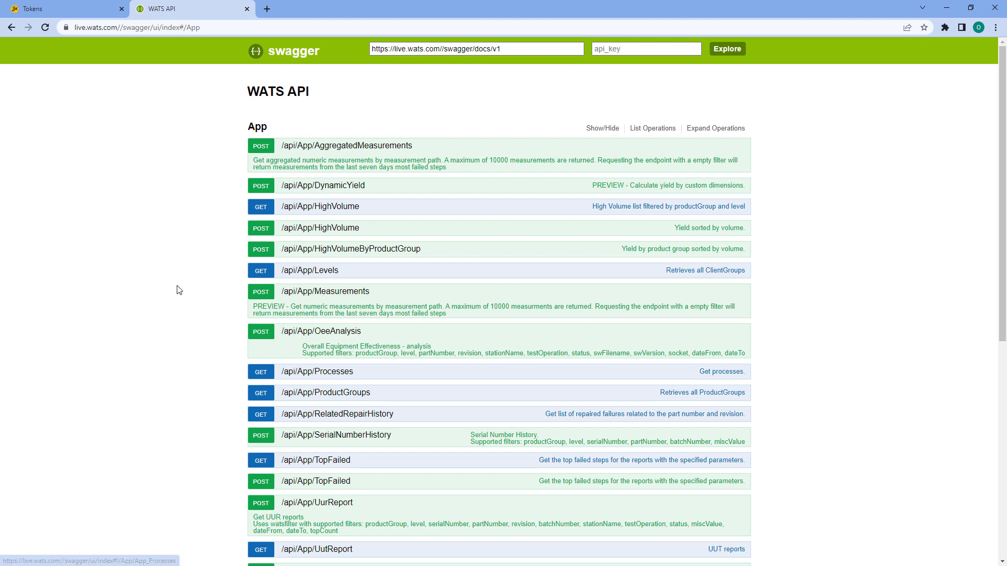
scroll(63, 269, "down", 4)
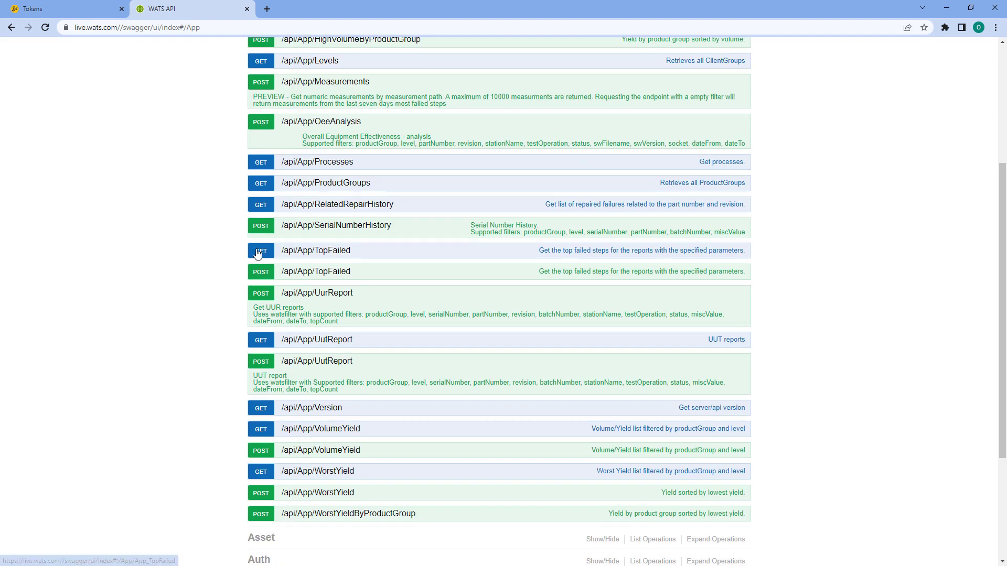
left_click(324, 252)
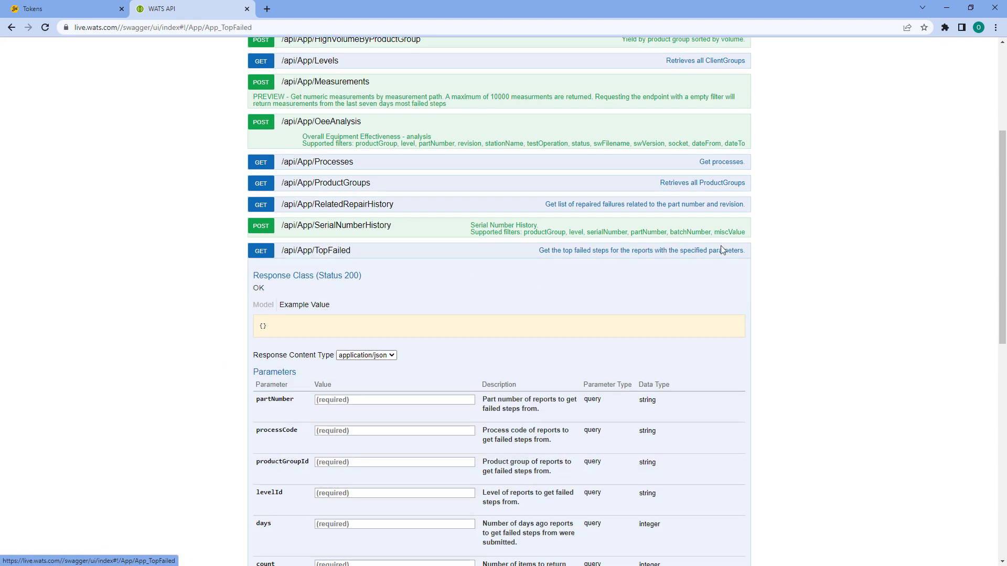
left_click_drag(1002, 216, 1006, 302)
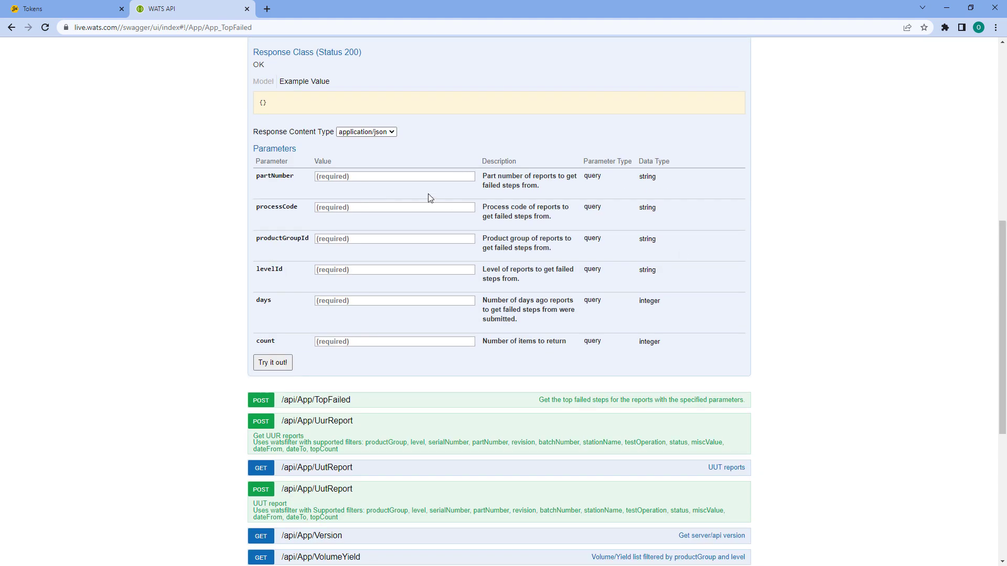
Enter % for partNumber, processCode, productGroupId and levelId, 7 days and count 25
left_click(369, 176)
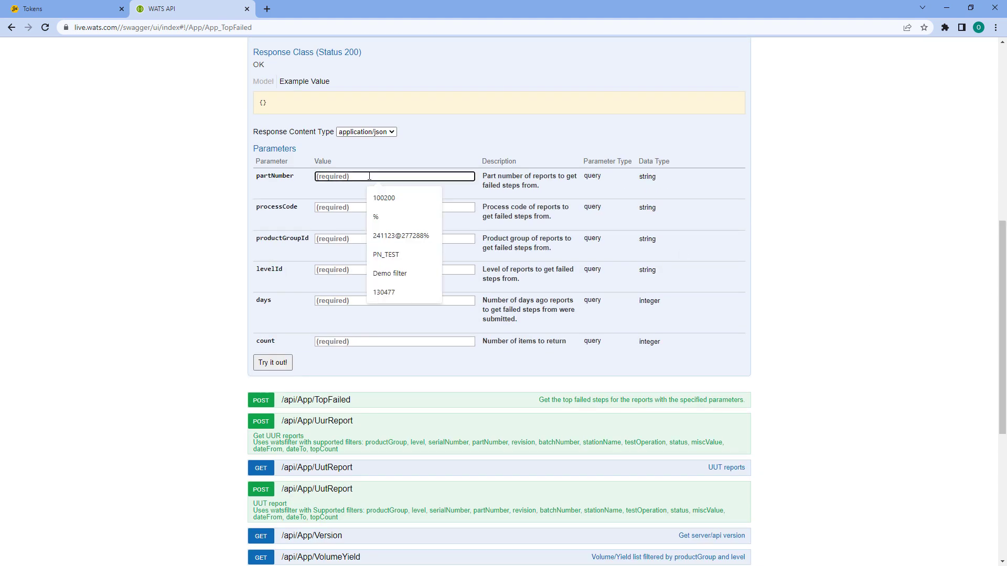
type("%")
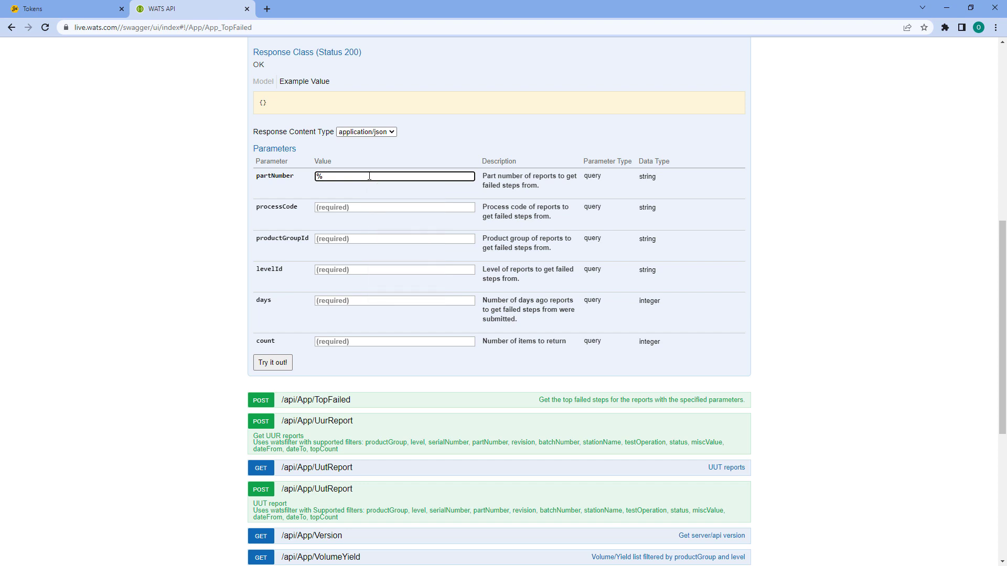
key("Tab")
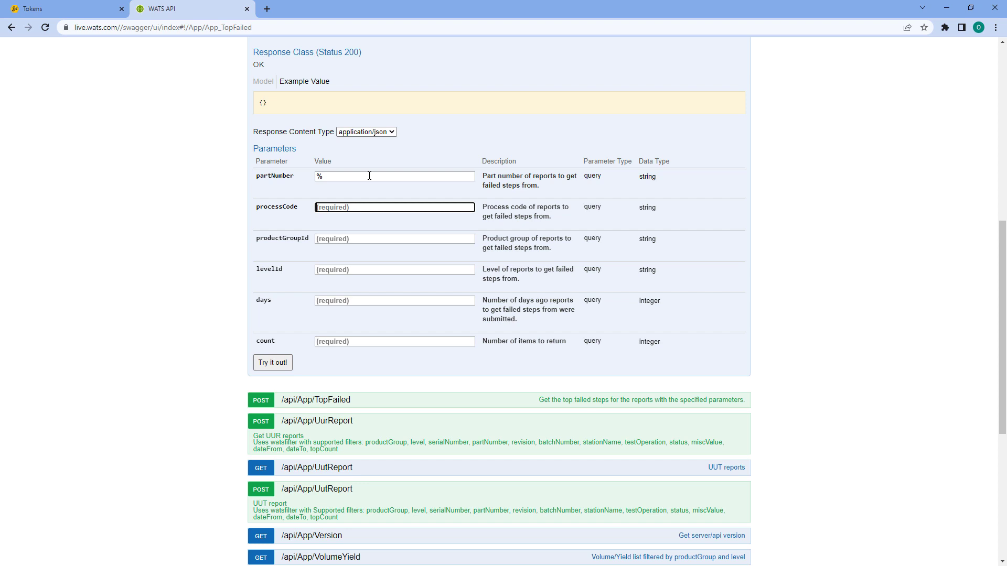
type("%")
left_click(358, 240)
type("%")
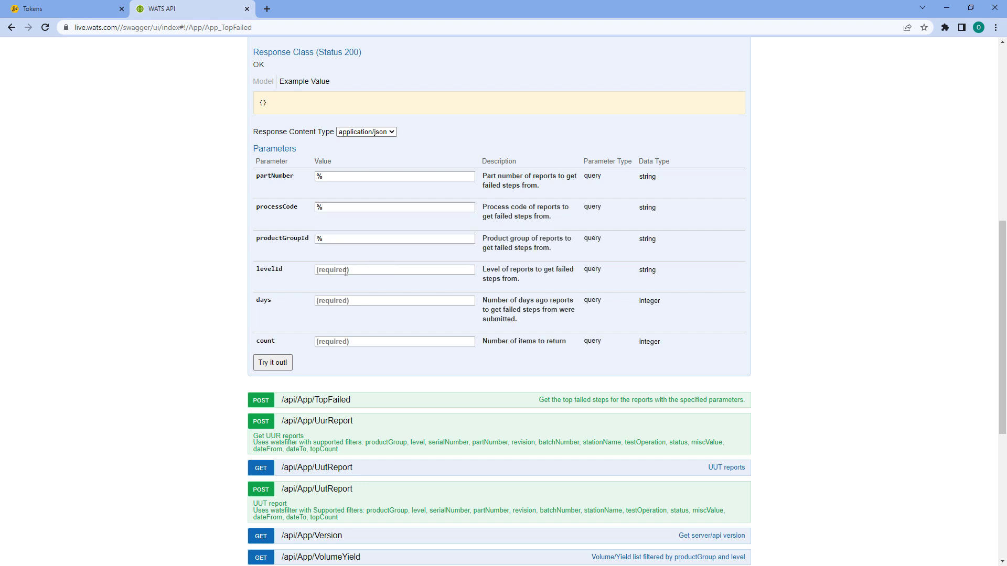
left_click(345, 271)
type("%")
left_click(360, 300)
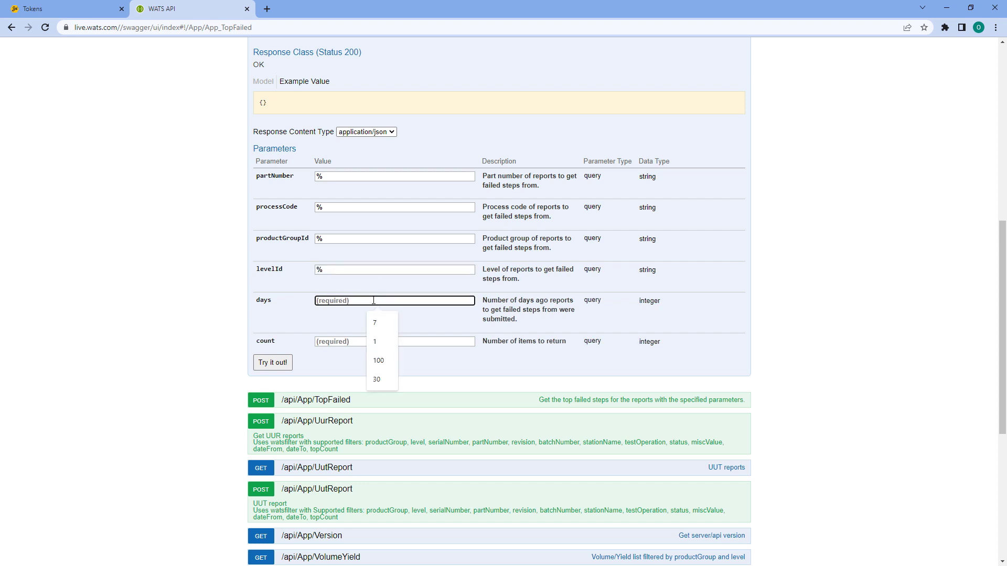
type("7")
key("Tab")
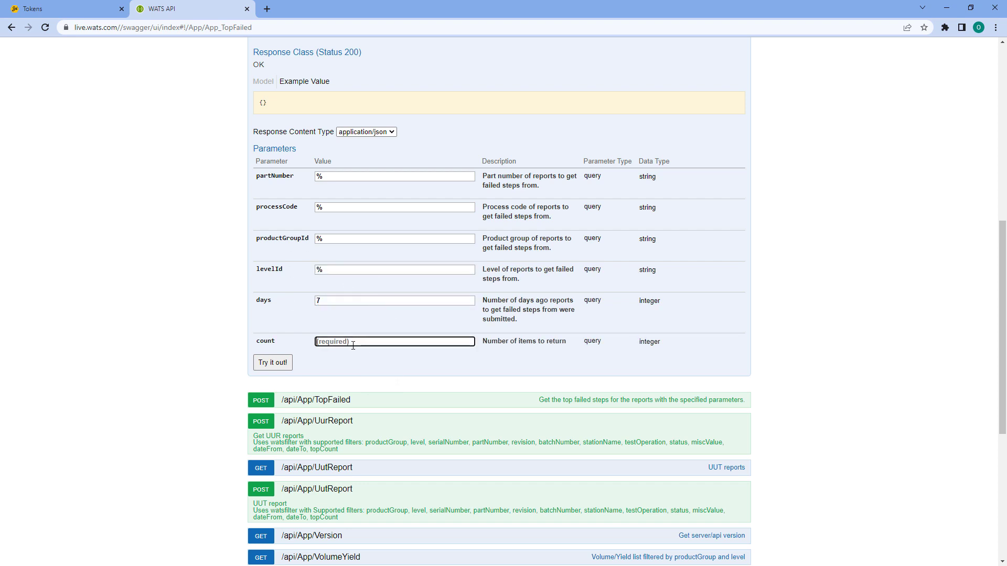
type("25")
Execute the TopFailed request and scroll through the response body
left_click(273, 364)
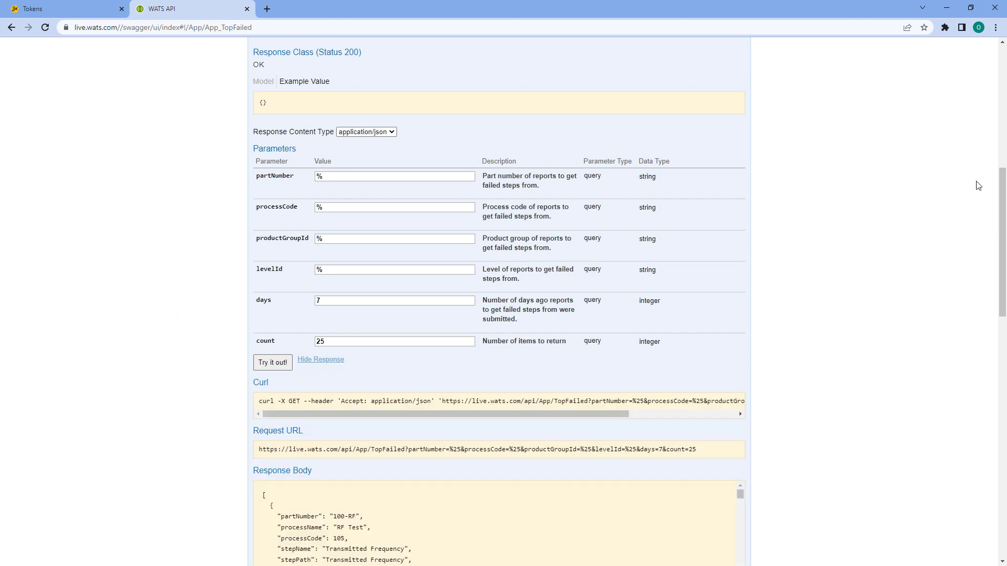
left_click_drag(1002, 218, 1000, 303)
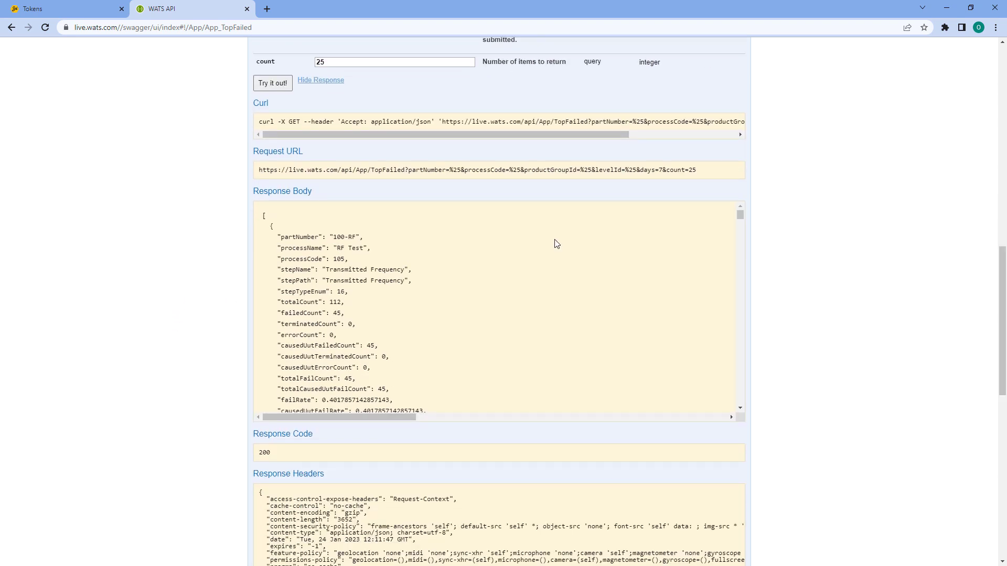
scroll(741, 218, "down", 1)
left_click_drag(741, 218, 745, 217)
scroll(747, 221, "up", 1)
Check the first result's totalCount of 112, then select the full Request URL
double_click(334, 304)
left_click_drag(740, 216, 741, 214)
double_click(420, 170)
triple_click(421, 170)
key("ctrl+c")
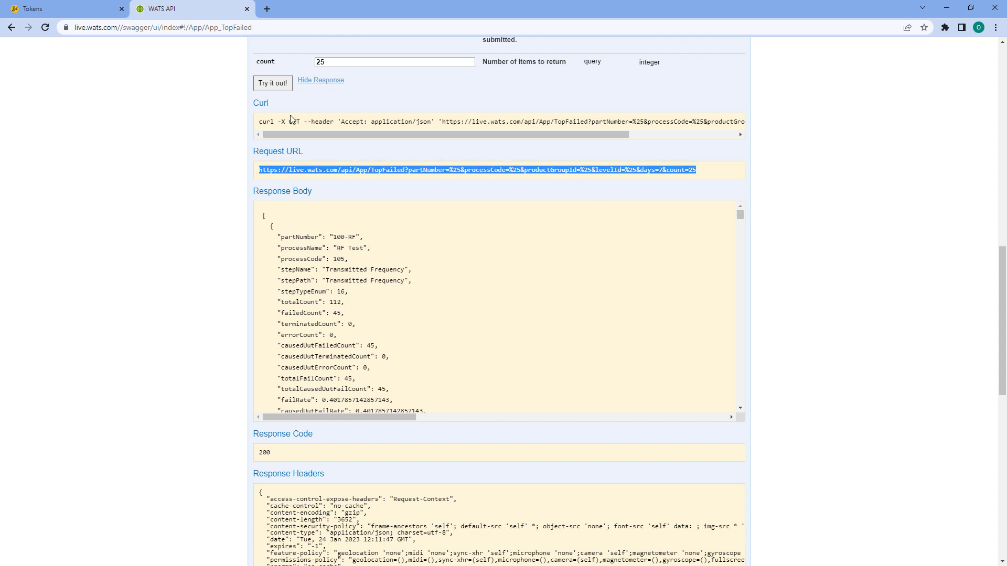
Connect From Web to the TopFailed URL with an Authorization header of Basic plus the token
key("alt+Tab")
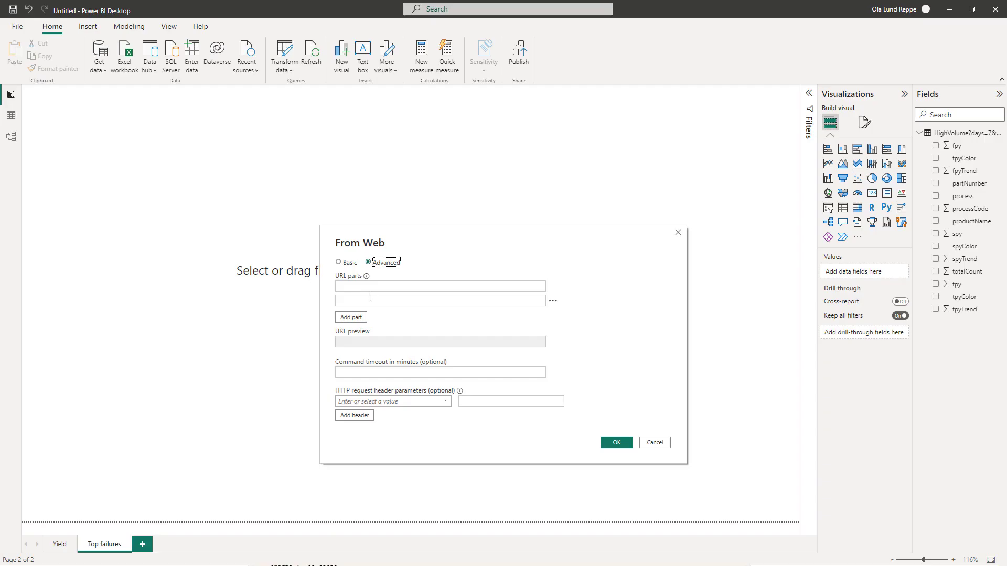
left_click(381, 283)
key("ctrl+v")
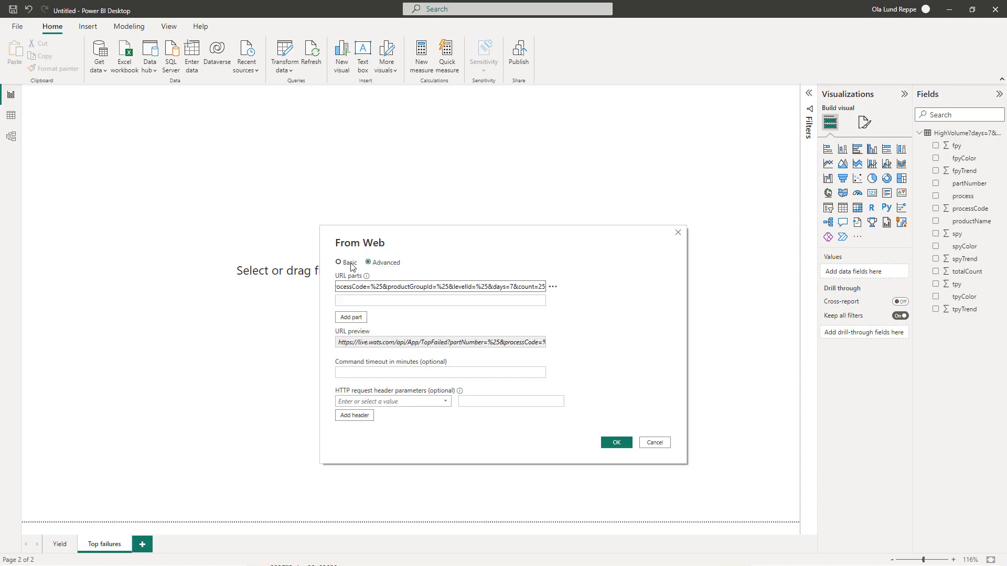
key("Tab")
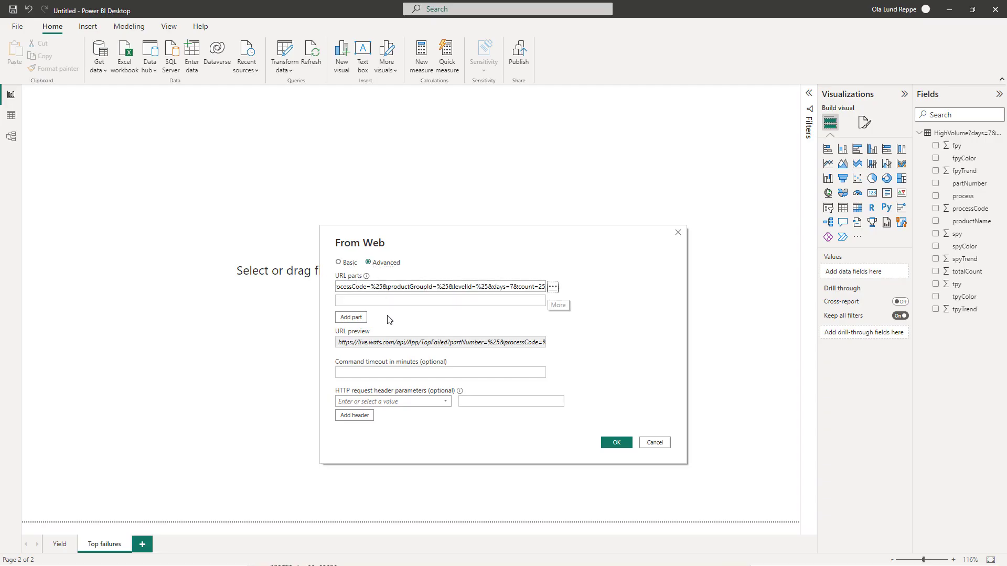
left_click(383, 401)
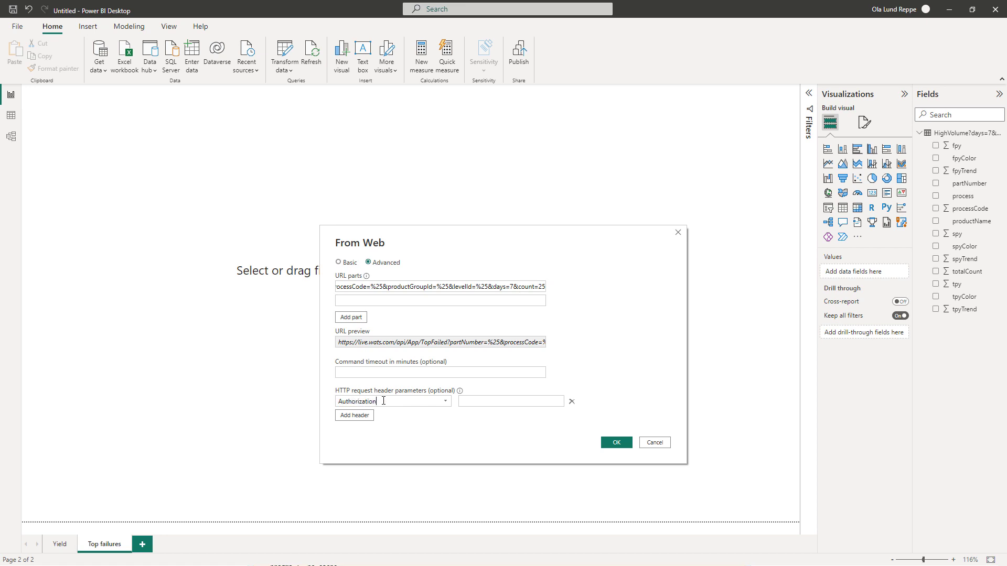
key("Tab")
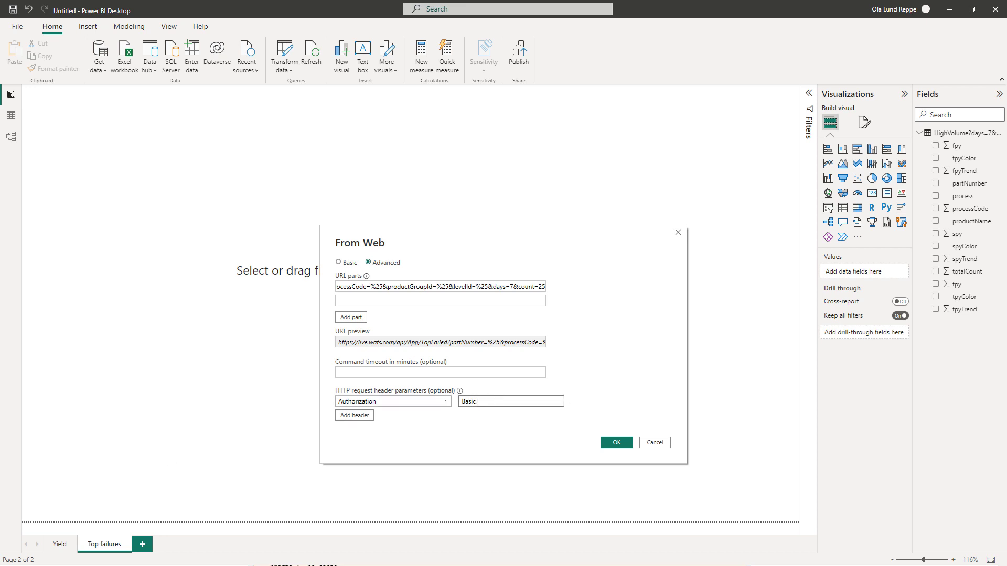
key("ctrl+v")
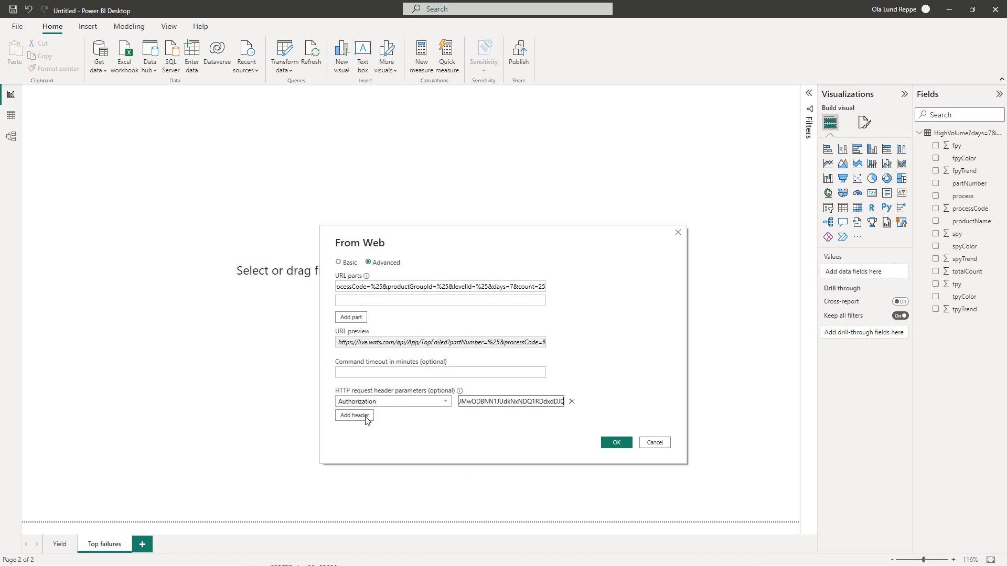
left_click(609, 443)
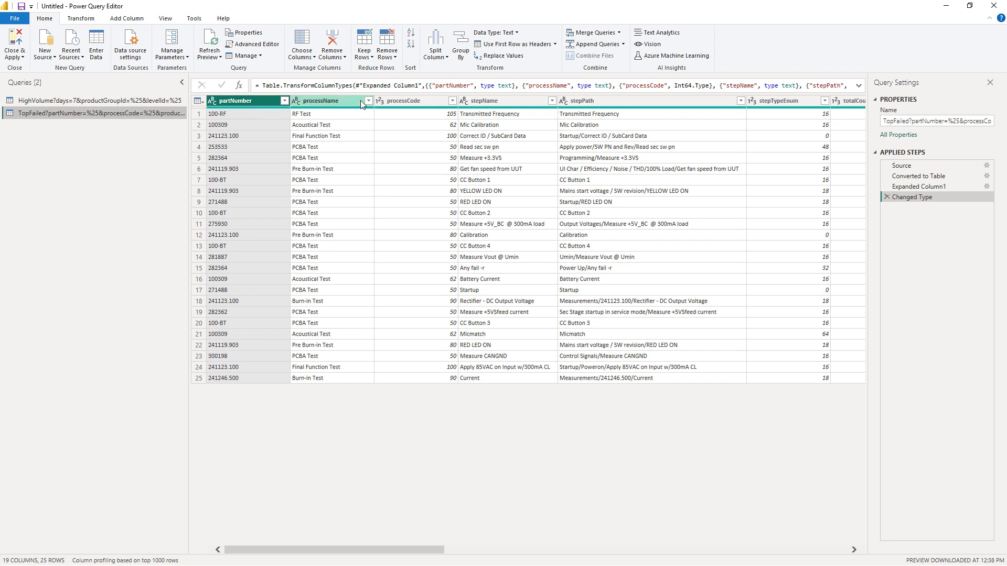
Change failRate to Percentage, replacing the current type, and Close & Apply the TopFailed query
left_click(410, 106)
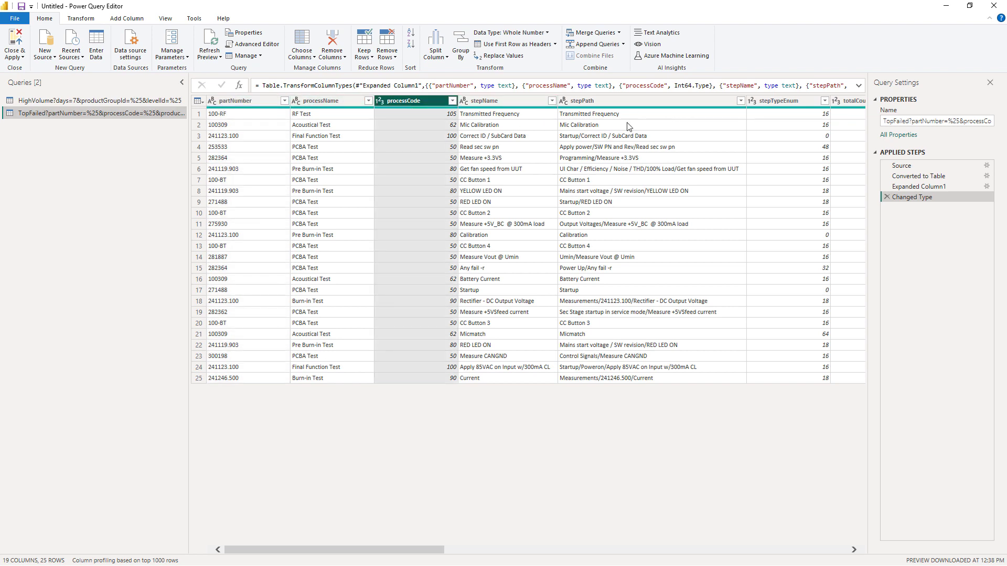
left_click_drag(426, 550, 564, 551)
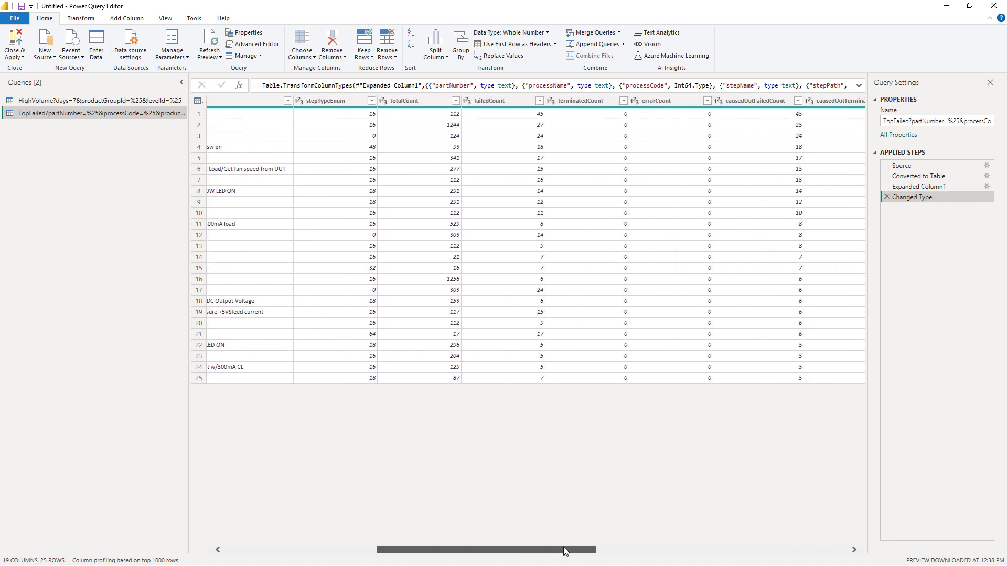
left_click_drag(486, 551, 734, 542)
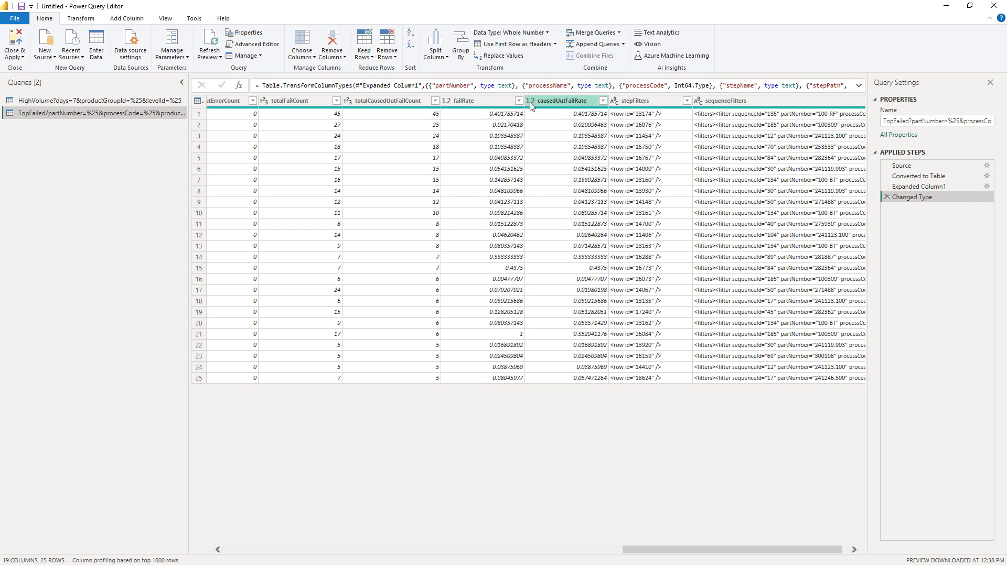
right_click(480, 101)
mouse_move(533, 201)
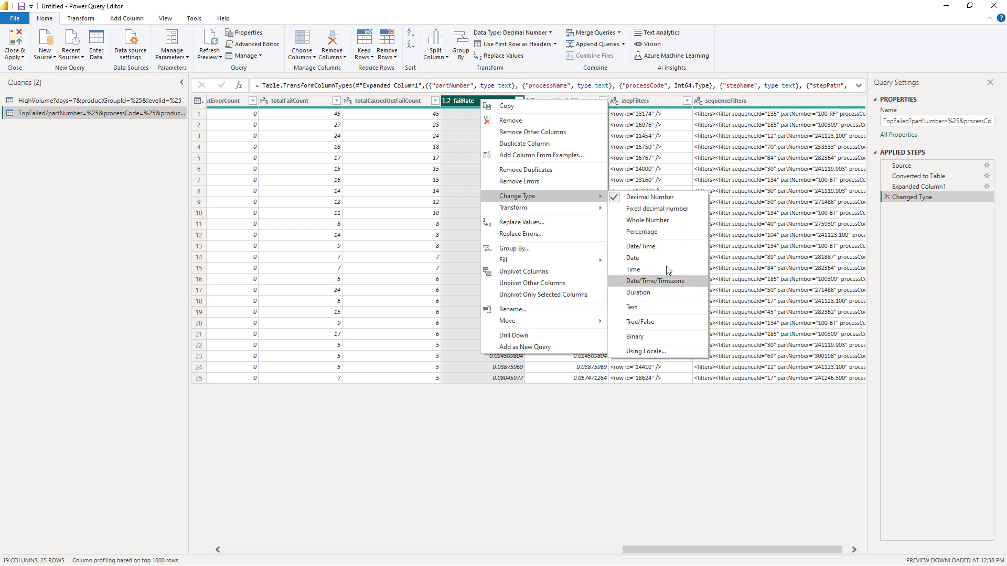
left_click(660, 231)
left_click(496, 315)
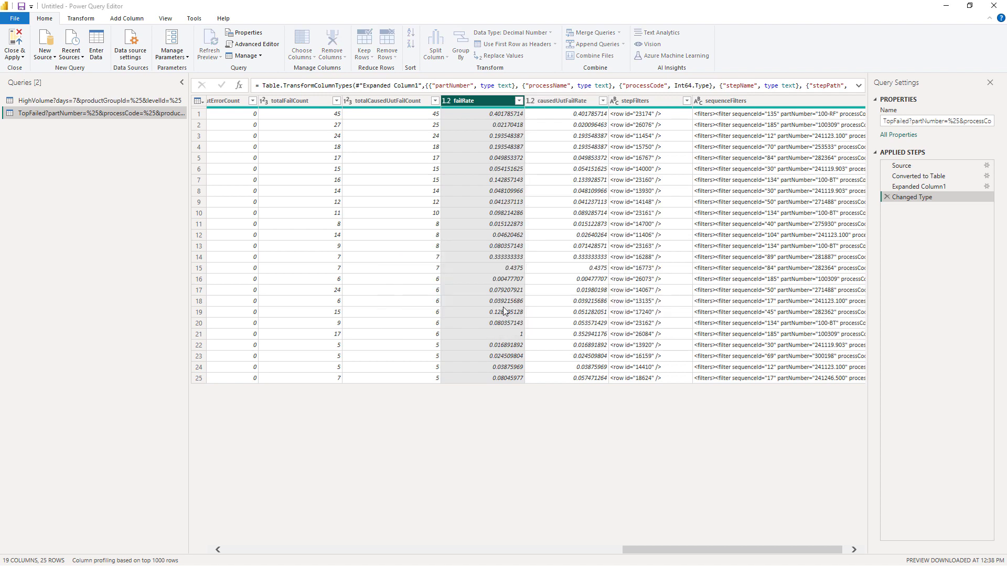
left_click(20, 45)
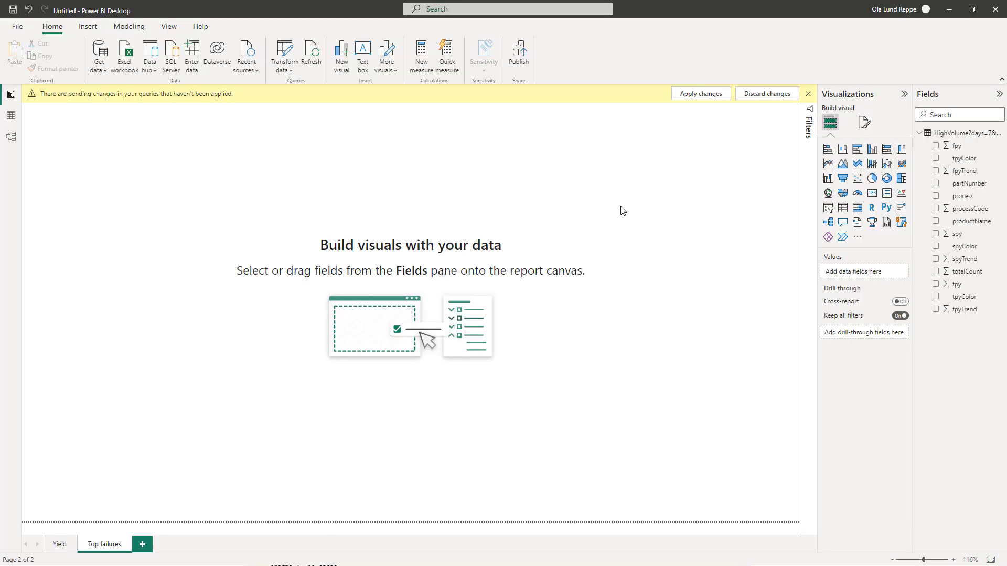
Add a new visual enlarged over the Top failures page as a clustered bar chart
left_click(341, 51)
left_click_drag(196, 253, 465, 445)
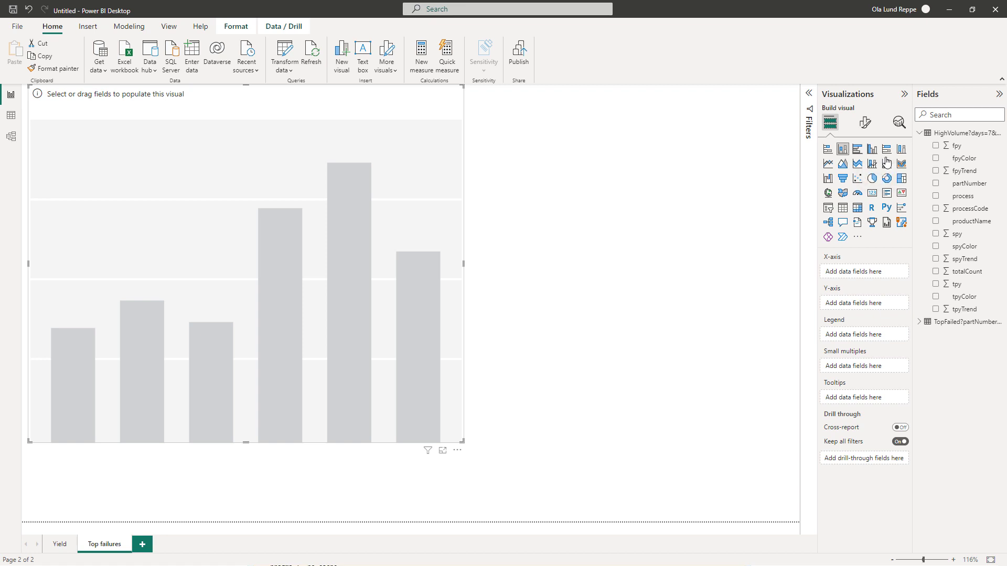
left_click(858, 150)
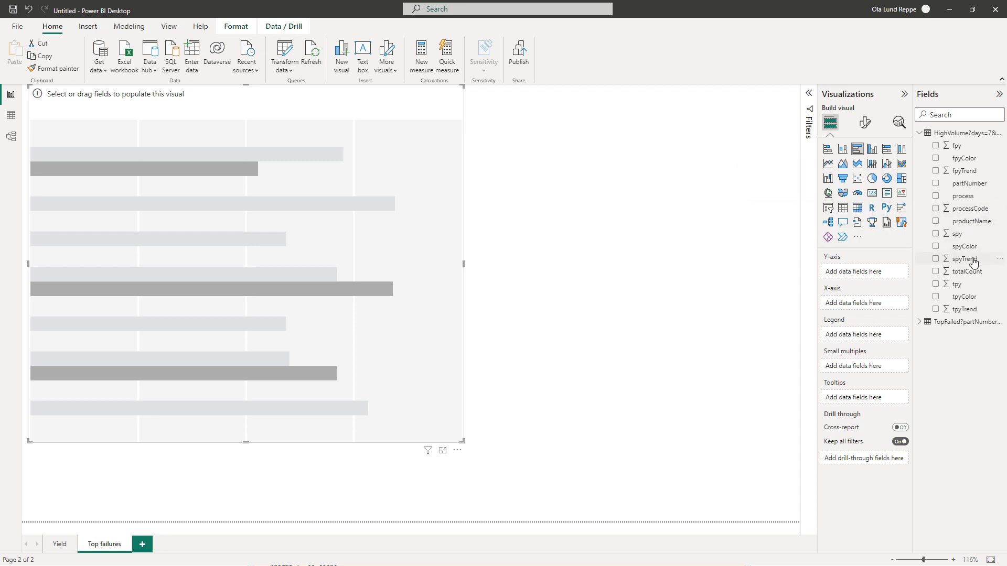
Collapse HighVolume, expand the TopFailed table and widen the Fields pane
left_click(919, 133)
left_click(920, 146)
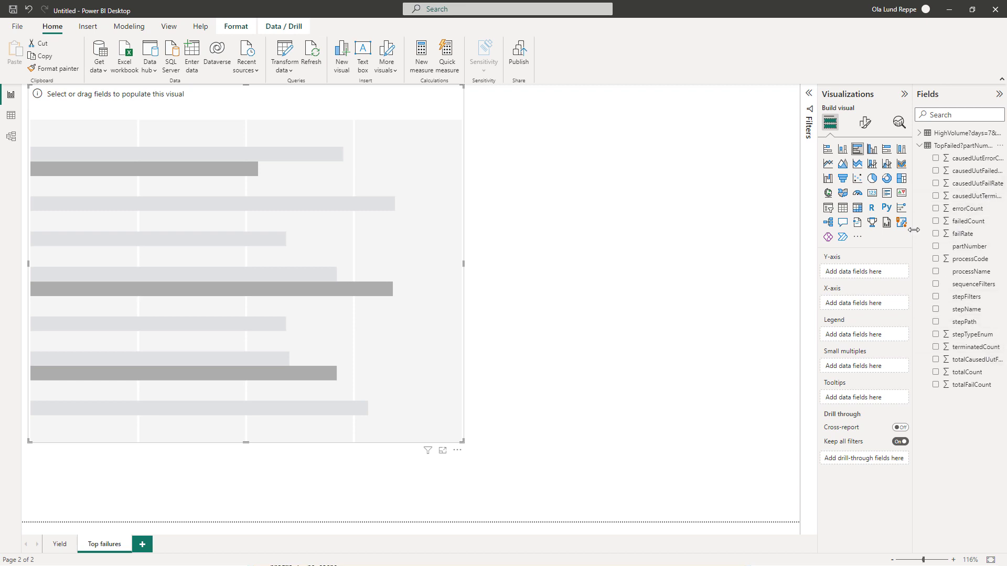
left_click_drag(913, 230, 818, 238)
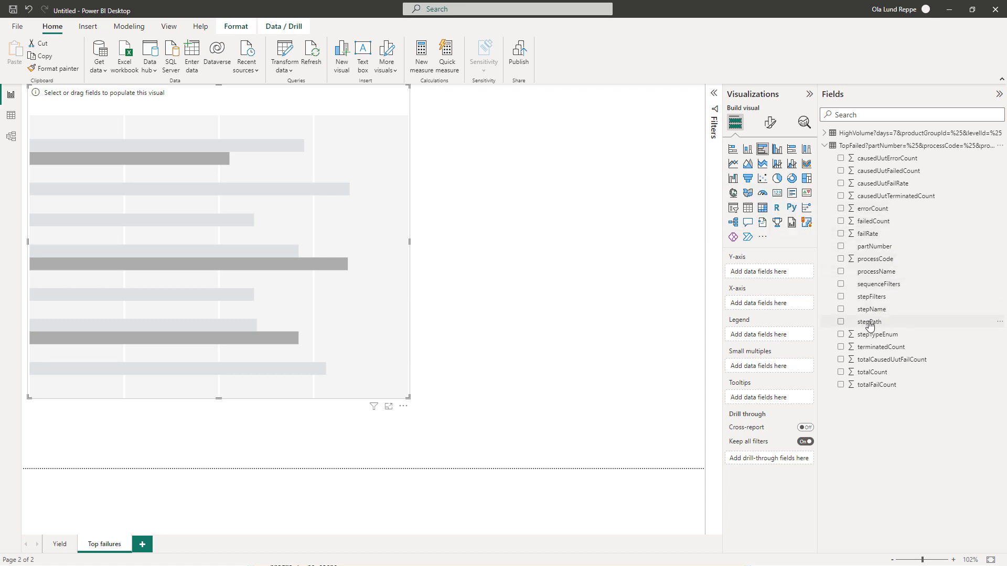
Plot totalCausedUutFailCount, totalCount and totalFailCount on the X-axis against stepPath, and widen the chart
left_click_drag(869, 325, 773, 273)
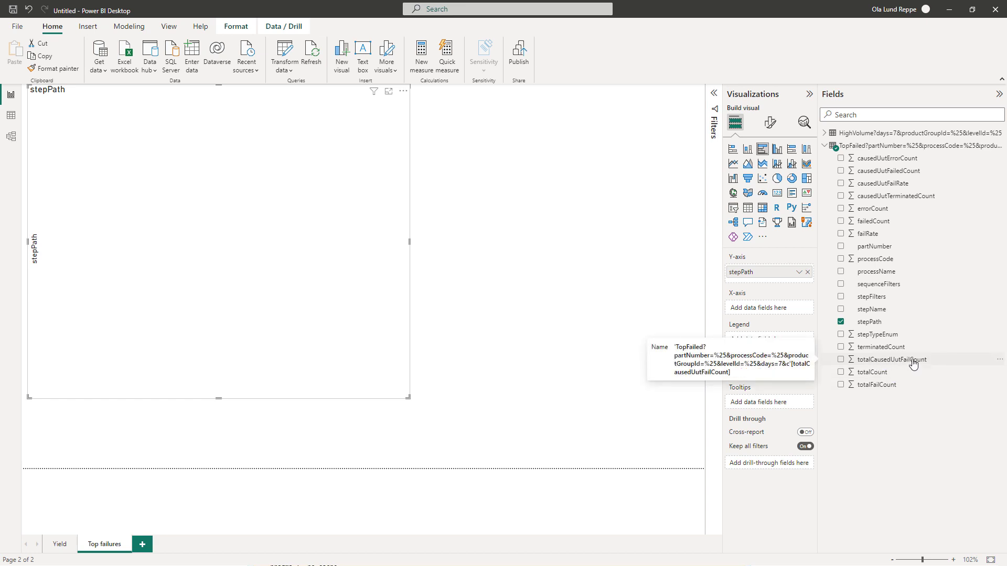
left_click_drag(913, 366, 770, 314)
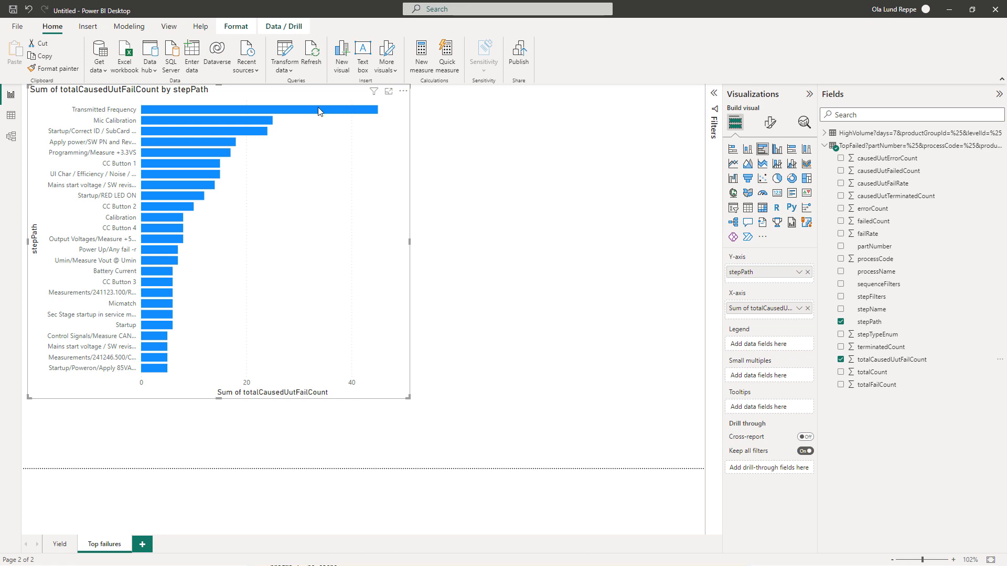
mouse_move(253, 113)
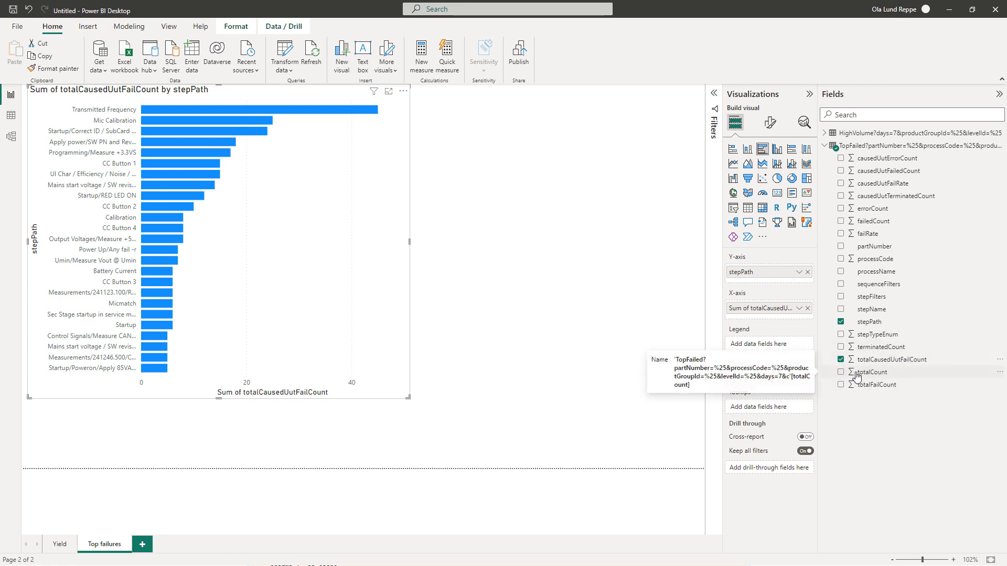
left_click_drag(858, 374, 760, 310)
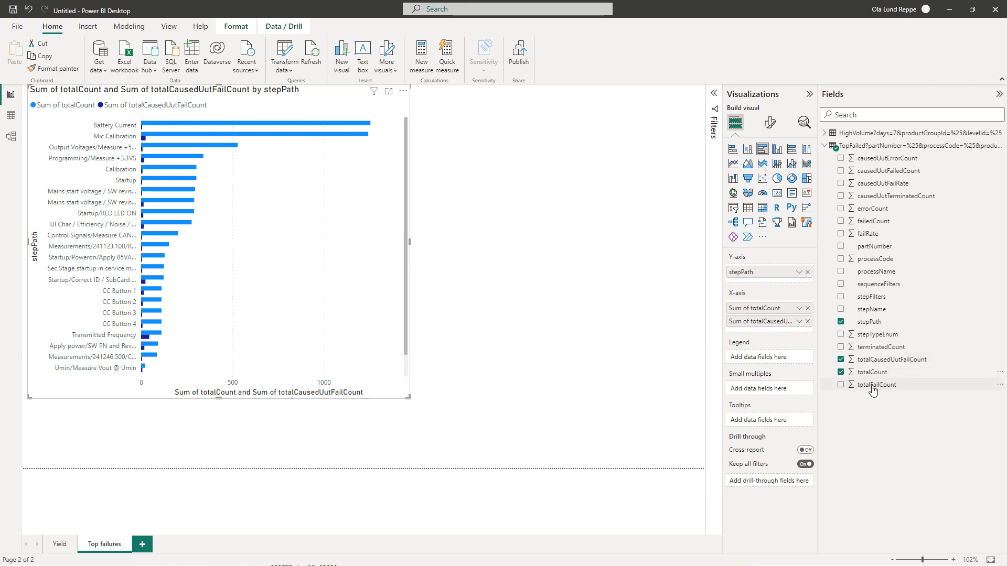
left_click_drag(878, 391, 770, 333)
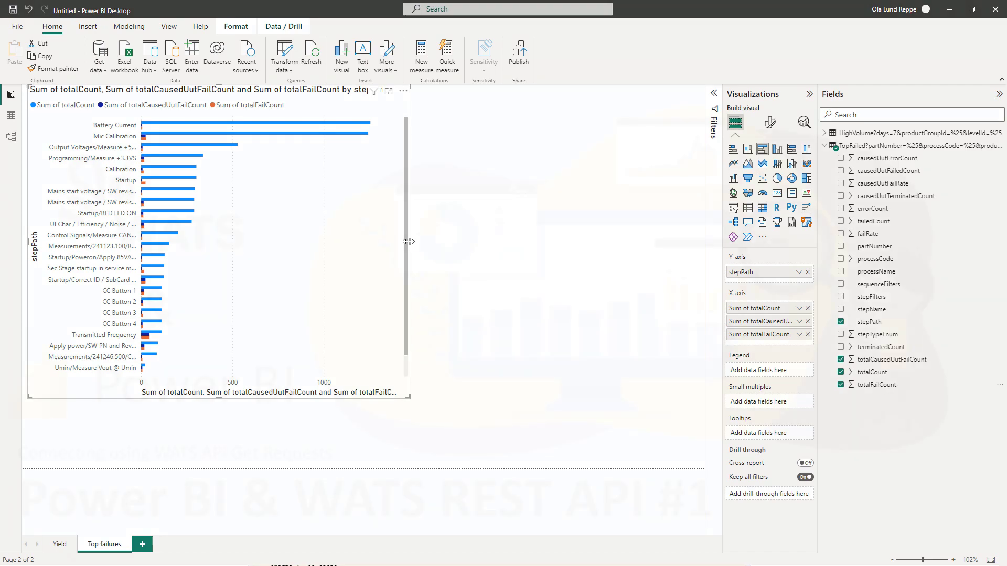
left_click_drag(409, 242, 472, 242)
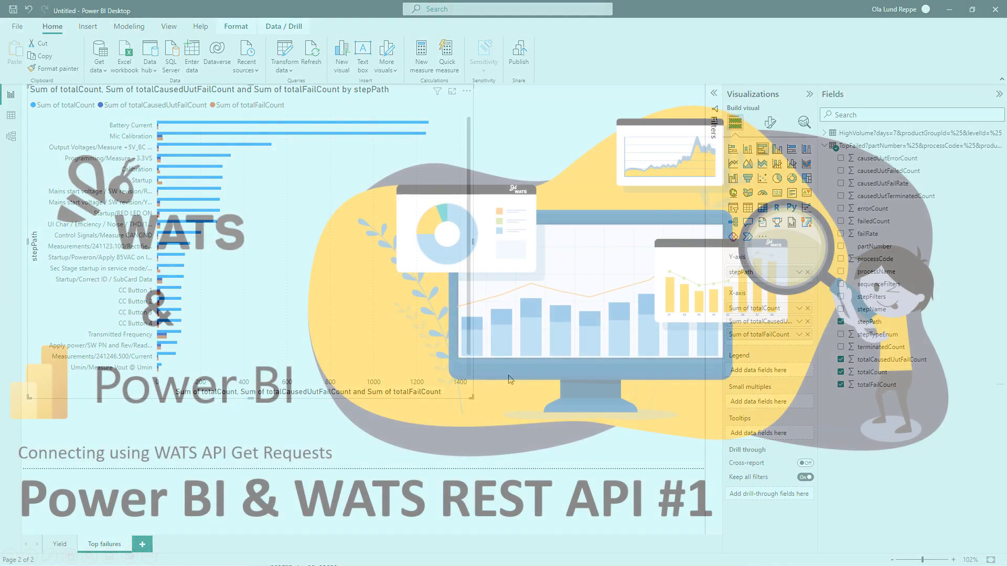